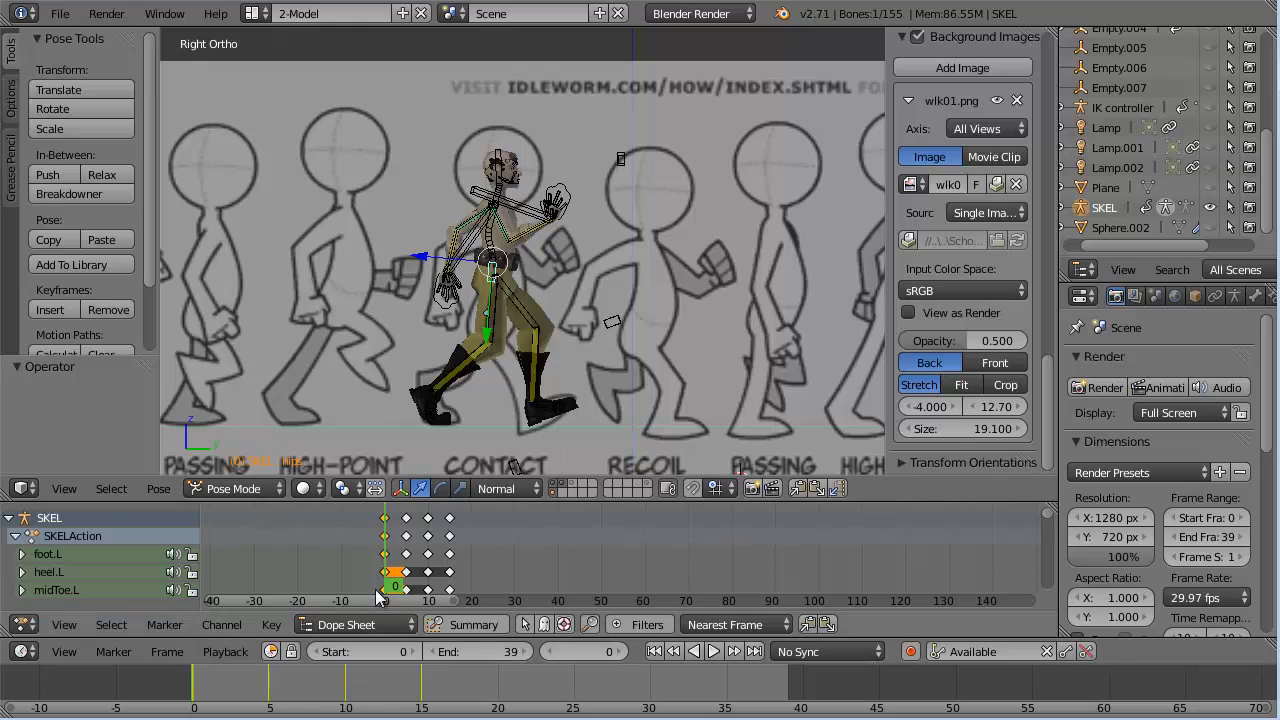
Shift the walk-cycle background image horizontally to an X offset of -3.900 so its contact drawing lines up with the character at frame 0.
alt+scroll(380, 575, down, 10)
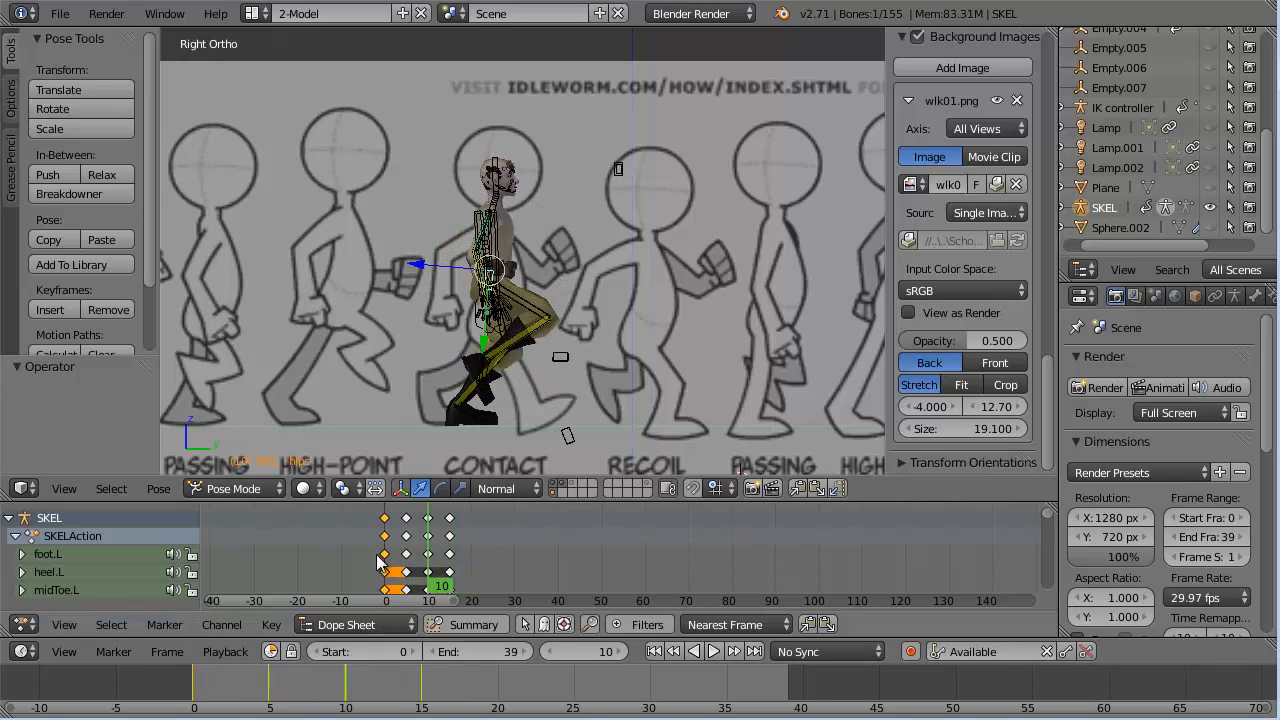
alt+scroll(380, 562, up, 10)
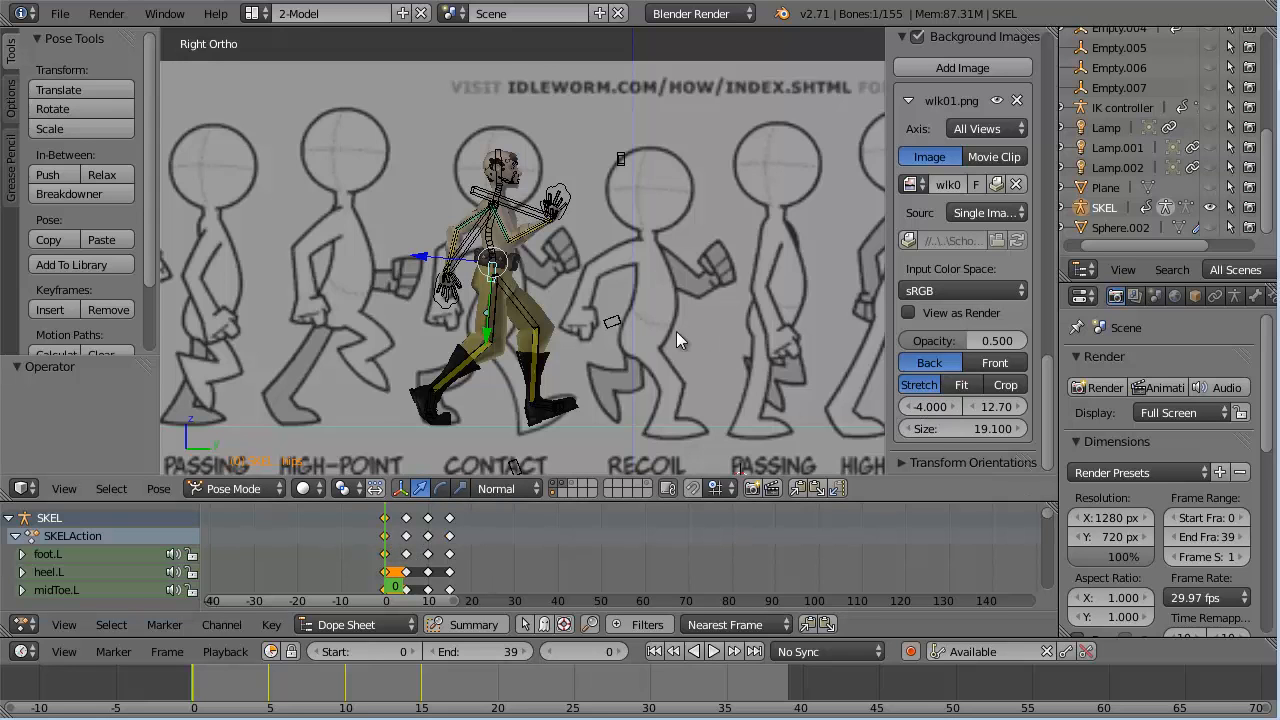
mouse_move(930, 407)
mouse_down()
mouse_move(1053, 408)
mouse_move(937, 408)
mouse_up()
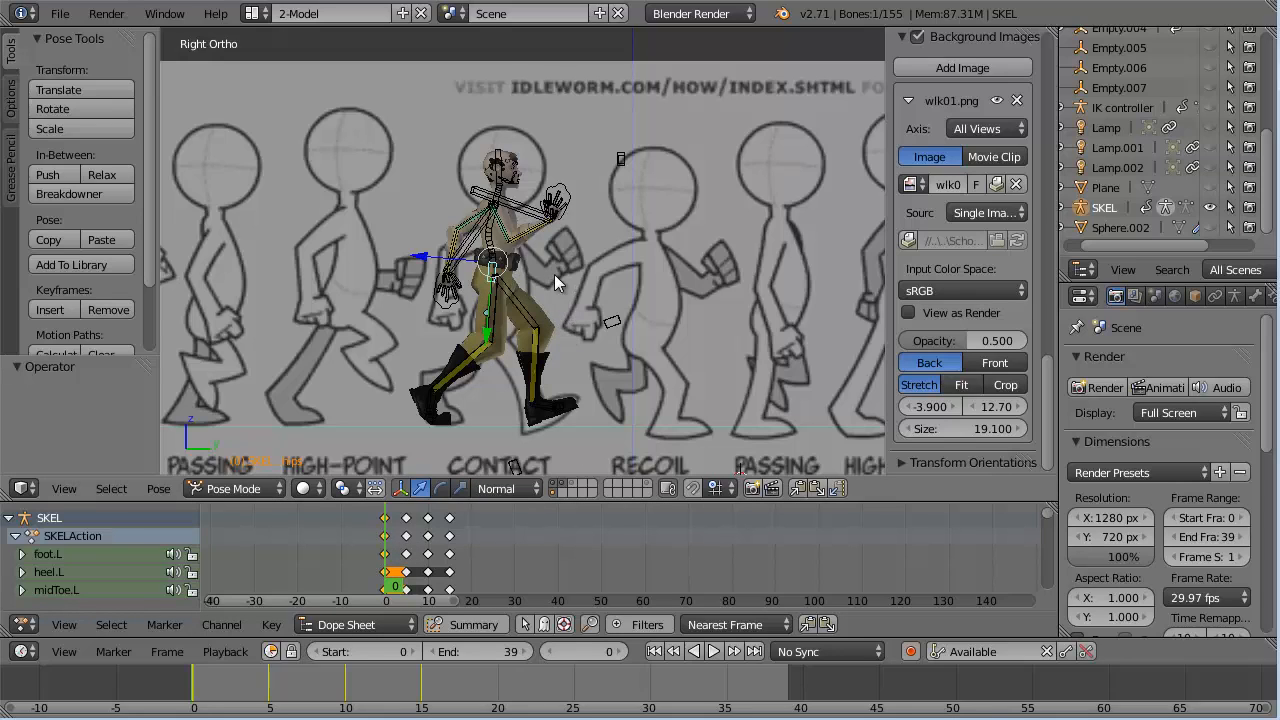
Copy the contact pose of all bones from frame 0, paste it X-flipped at frame 20 and keyframe it.
key(a)
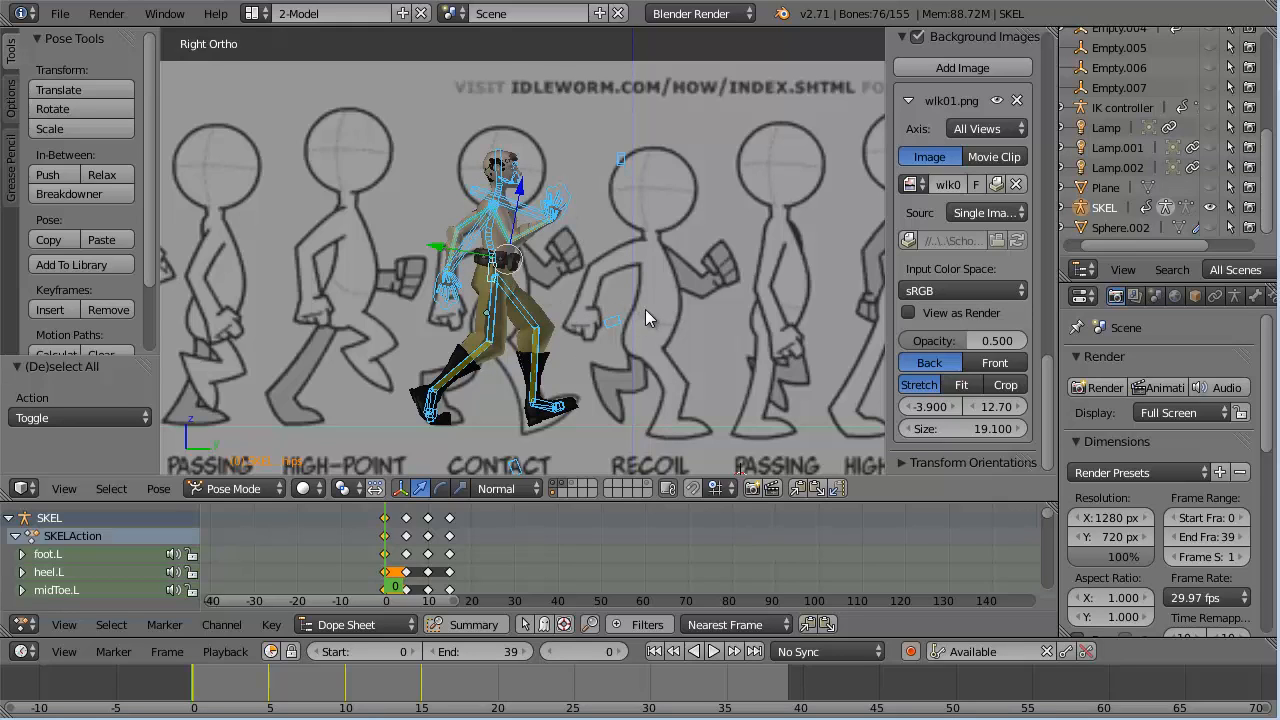
drag(440, 560, 473, 555)
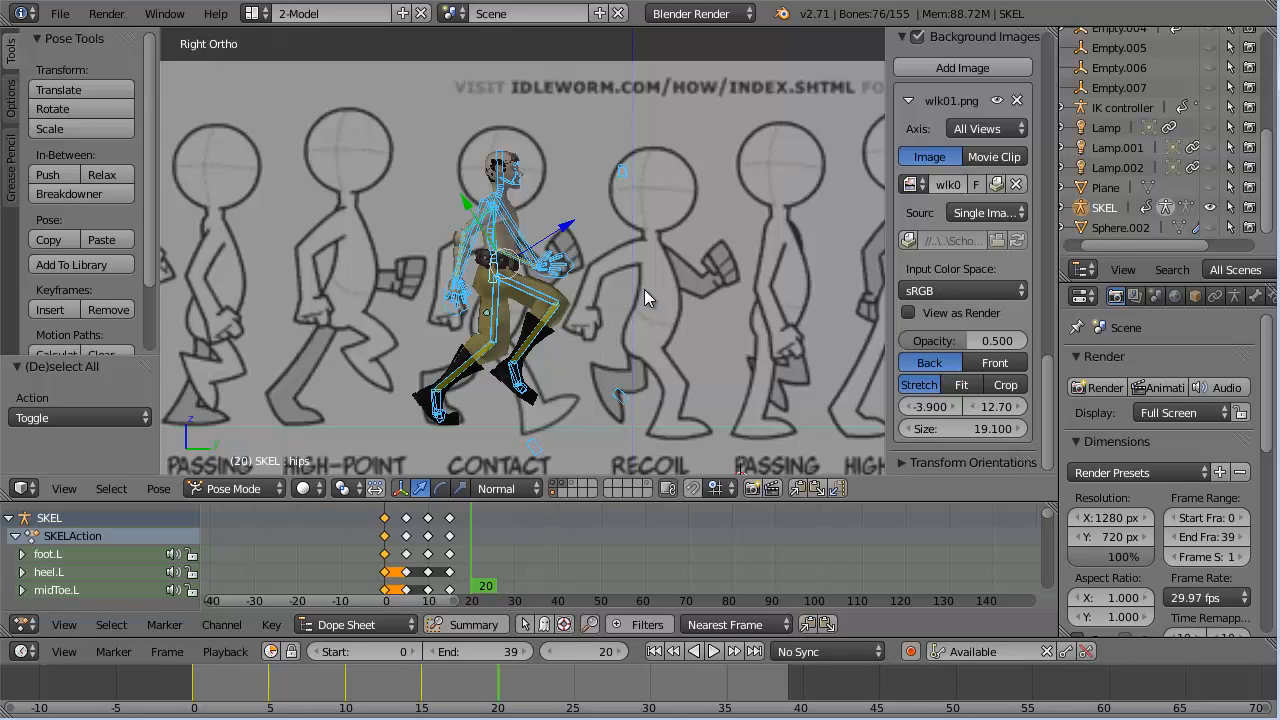
key(ctrl+shift+v)
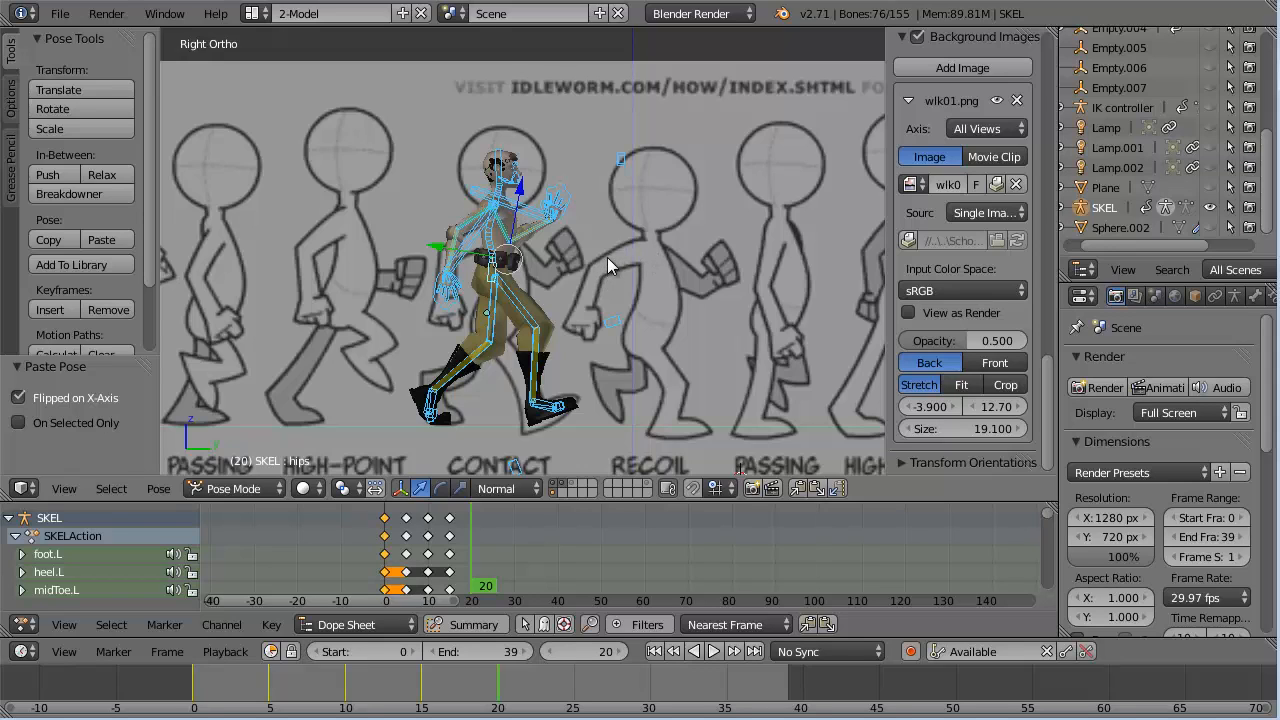
key(i)
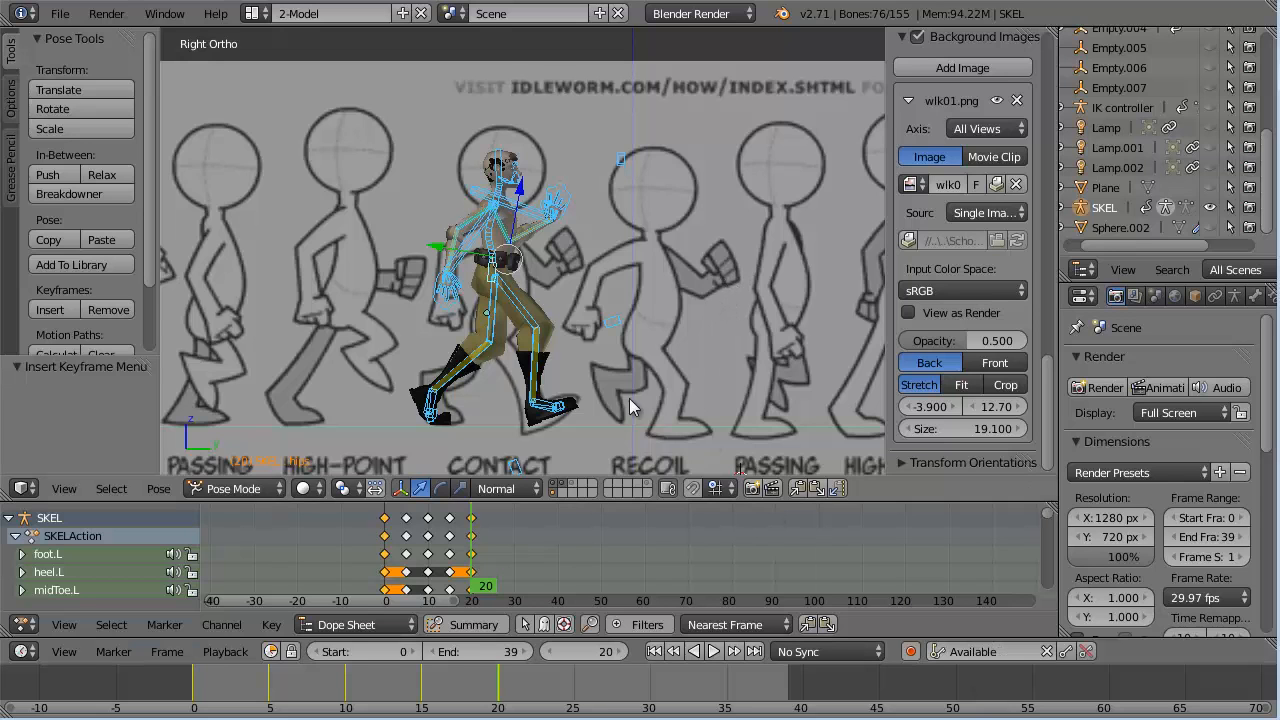
Copy the recoil pose from frame 5, paste it X-flipped at frame 25 and insert keyframes for all bones.
drag(478, 572, 406, 537)
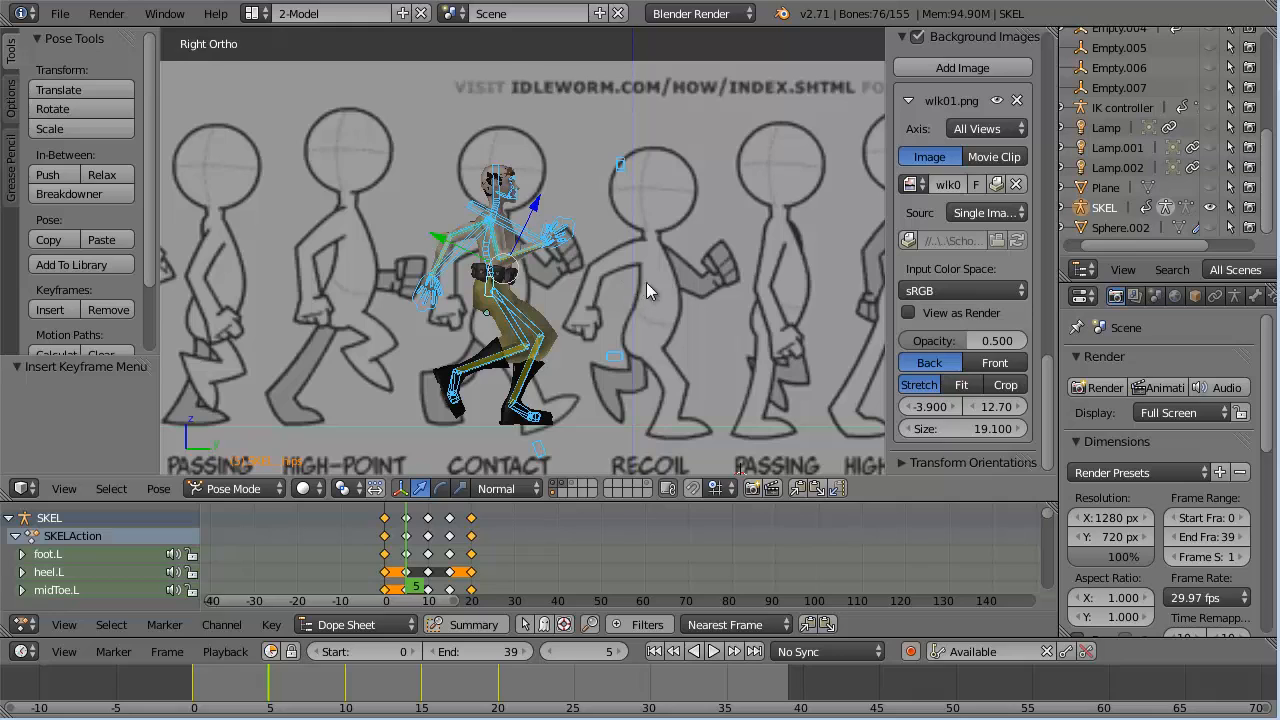
drag(488, 546, 493, 545)
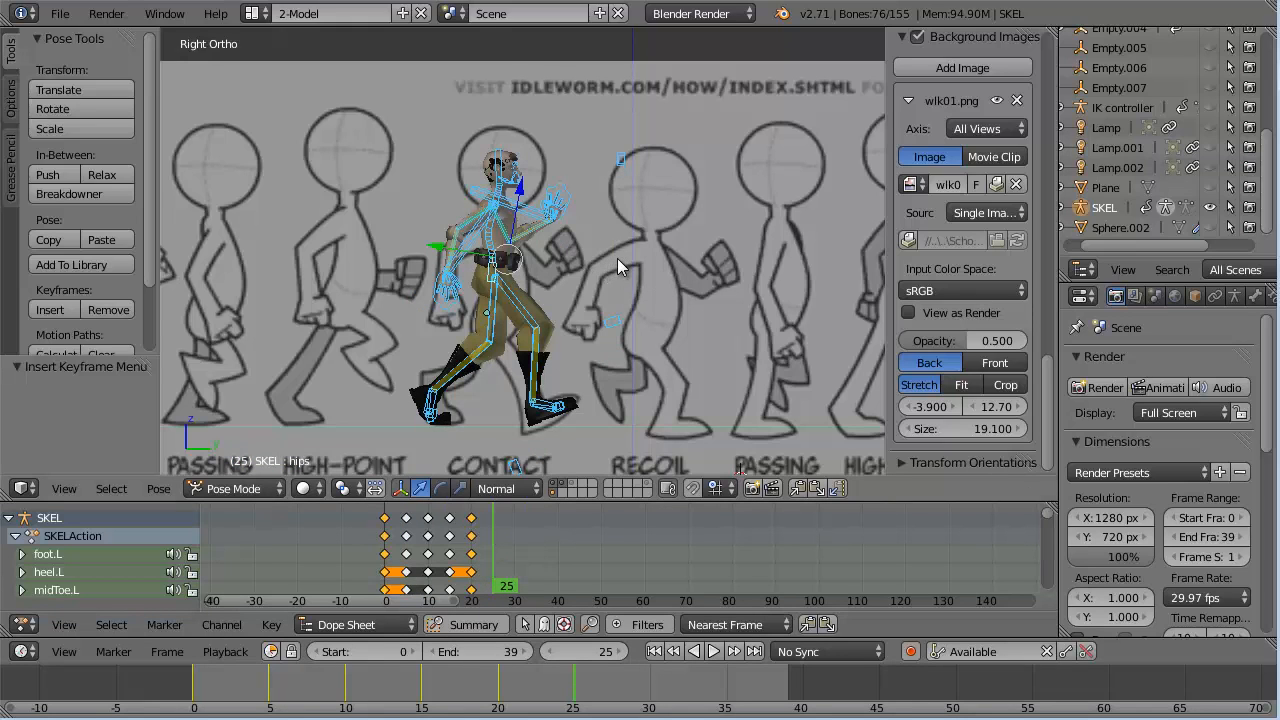
key(ctrl+v)
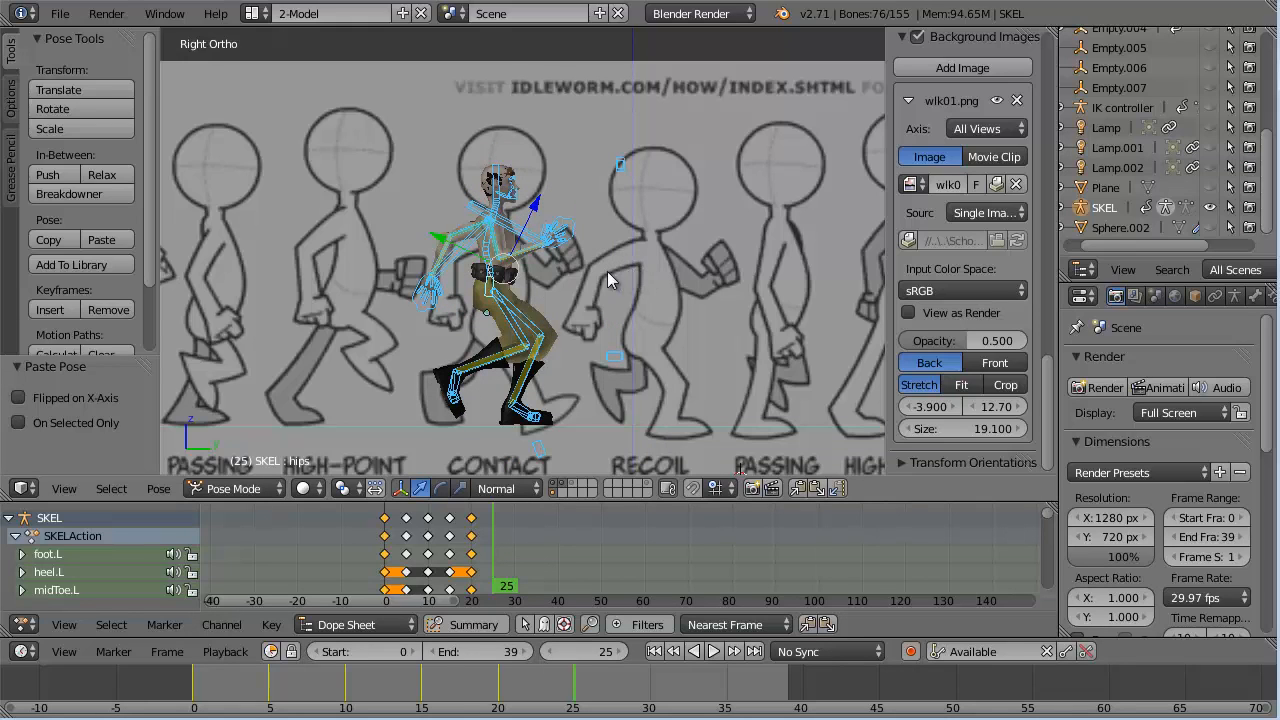
key(i)
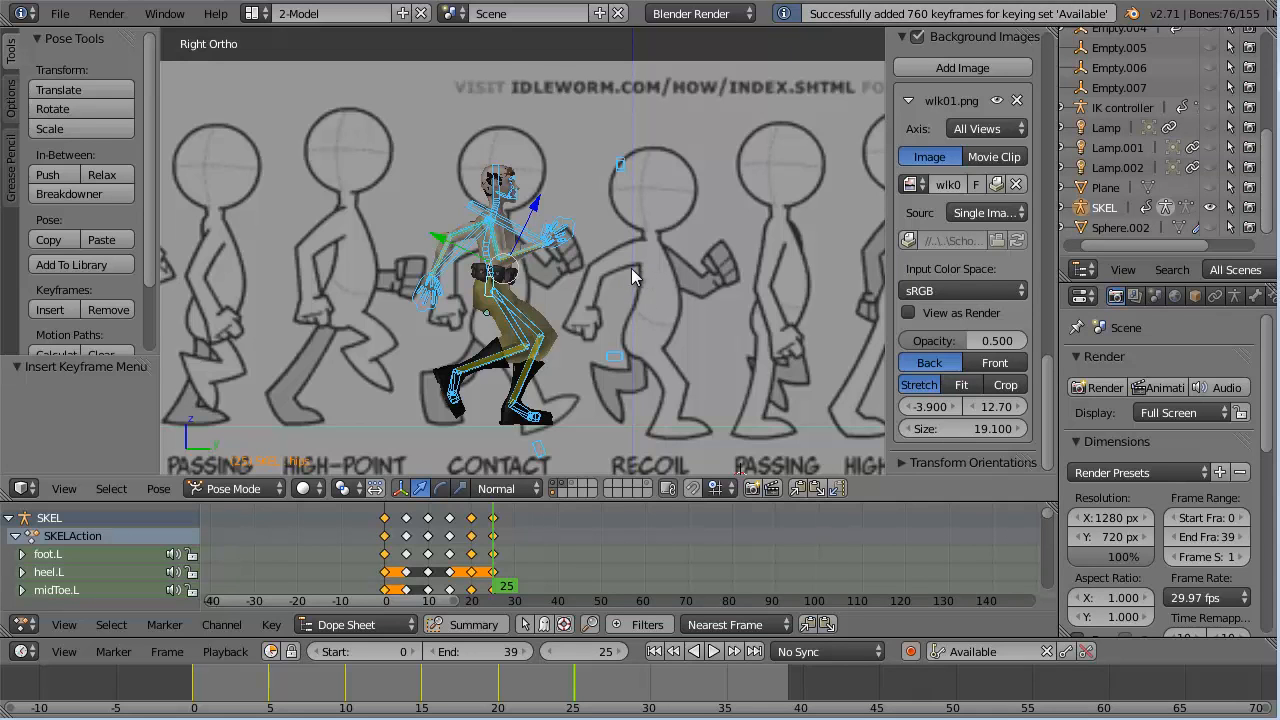
click(465, 537)
drag(465, 537, 494, 548)
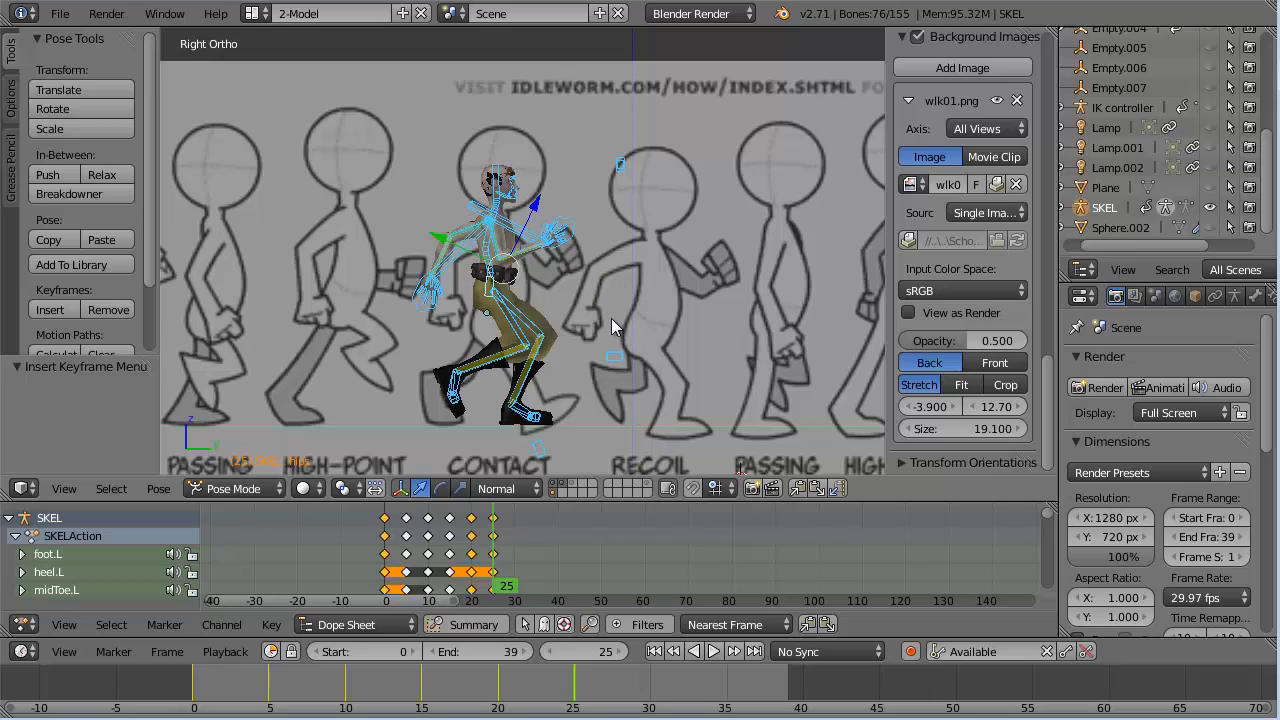
key(ctrl+shift+v)
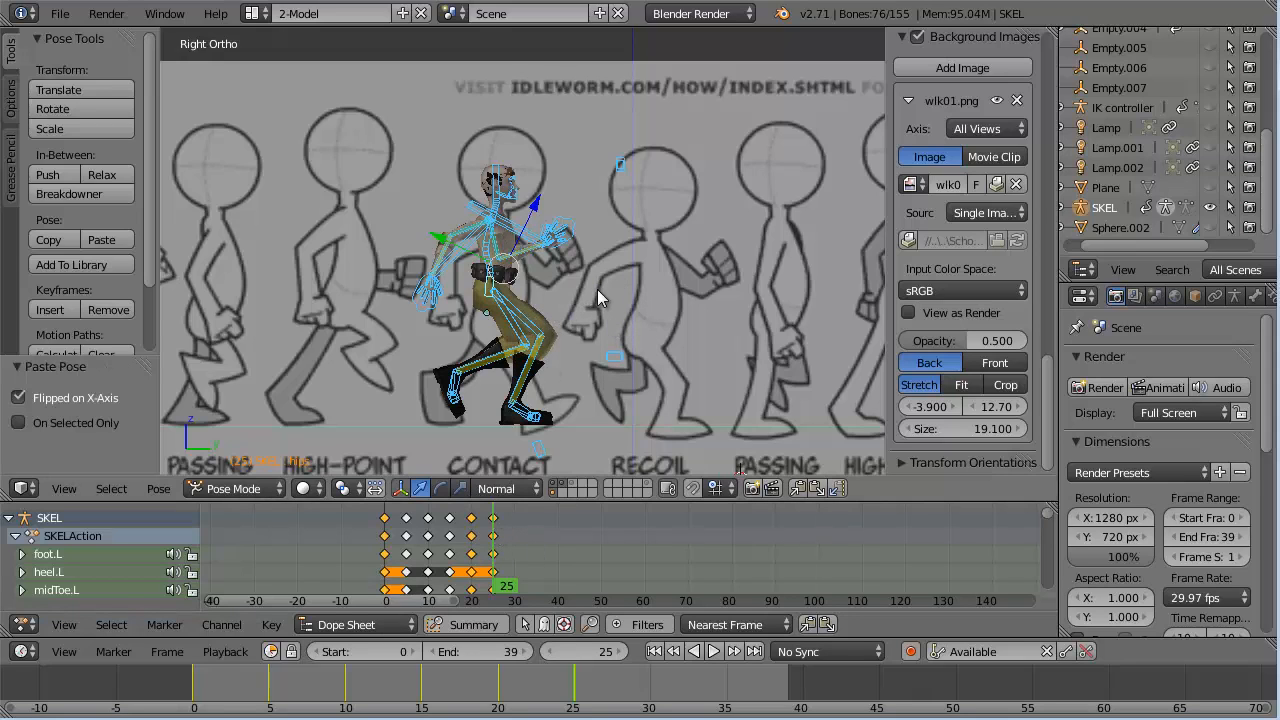
key(i)
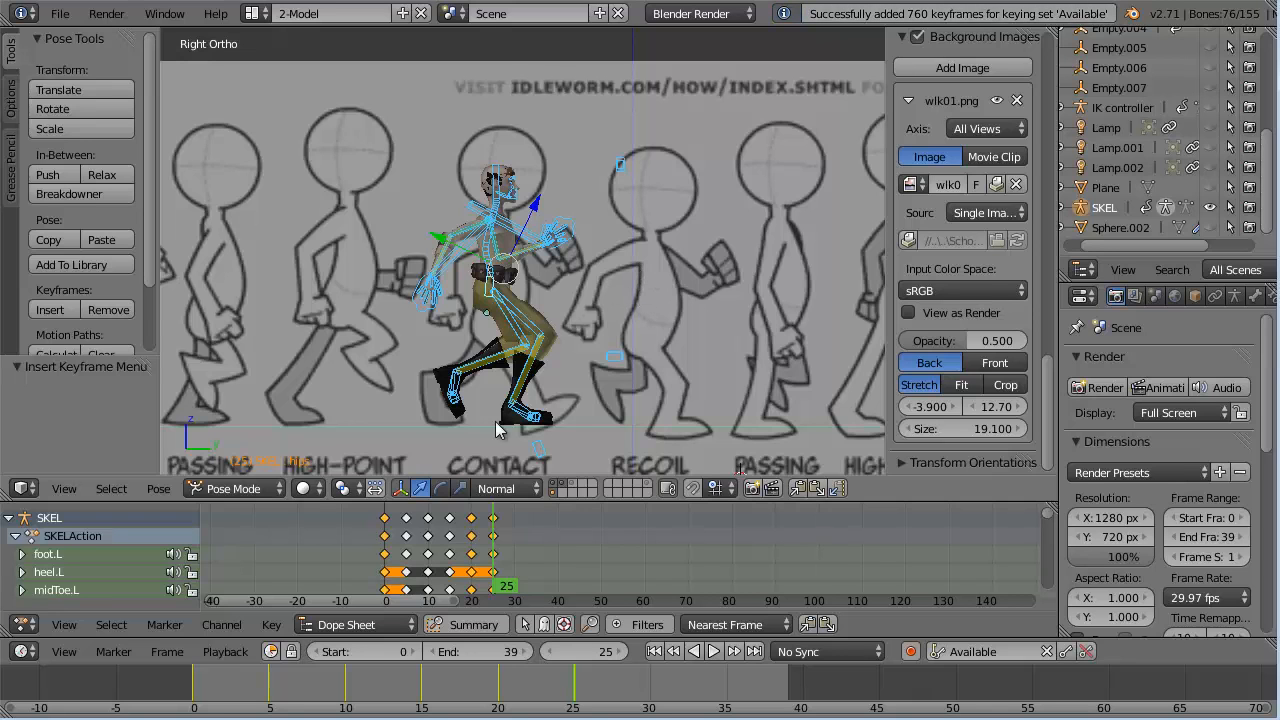
Copy the passing pose from frame 10, paste it at frame 30 and keyframe all bones.
drag(497, 541, 434, 545)
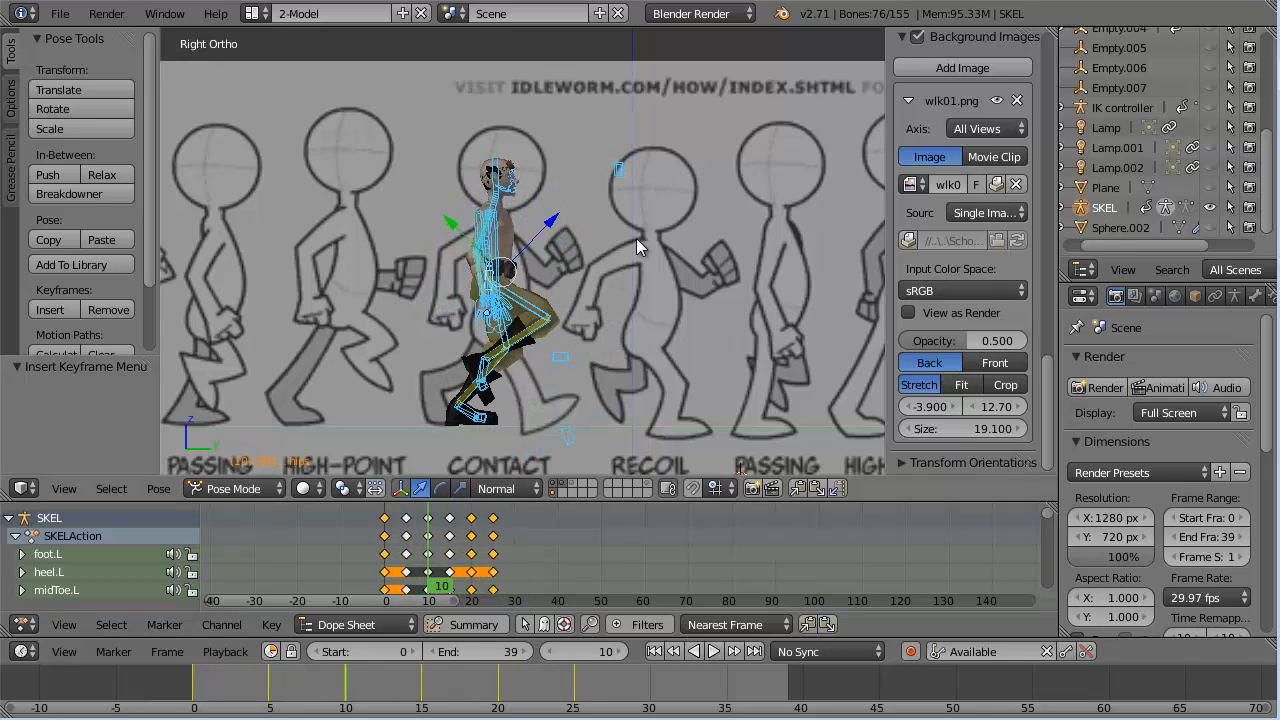
drag(500, 573, 515, 573)
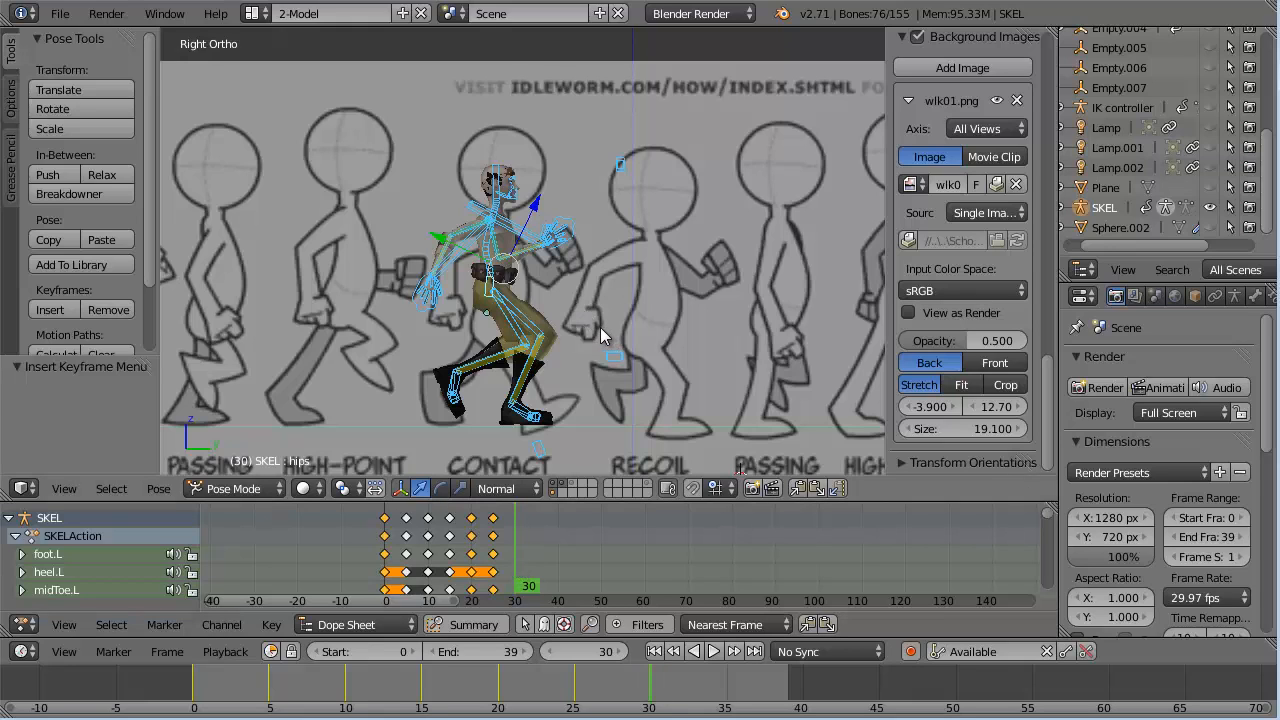
key(ctrl+v)
key(i)
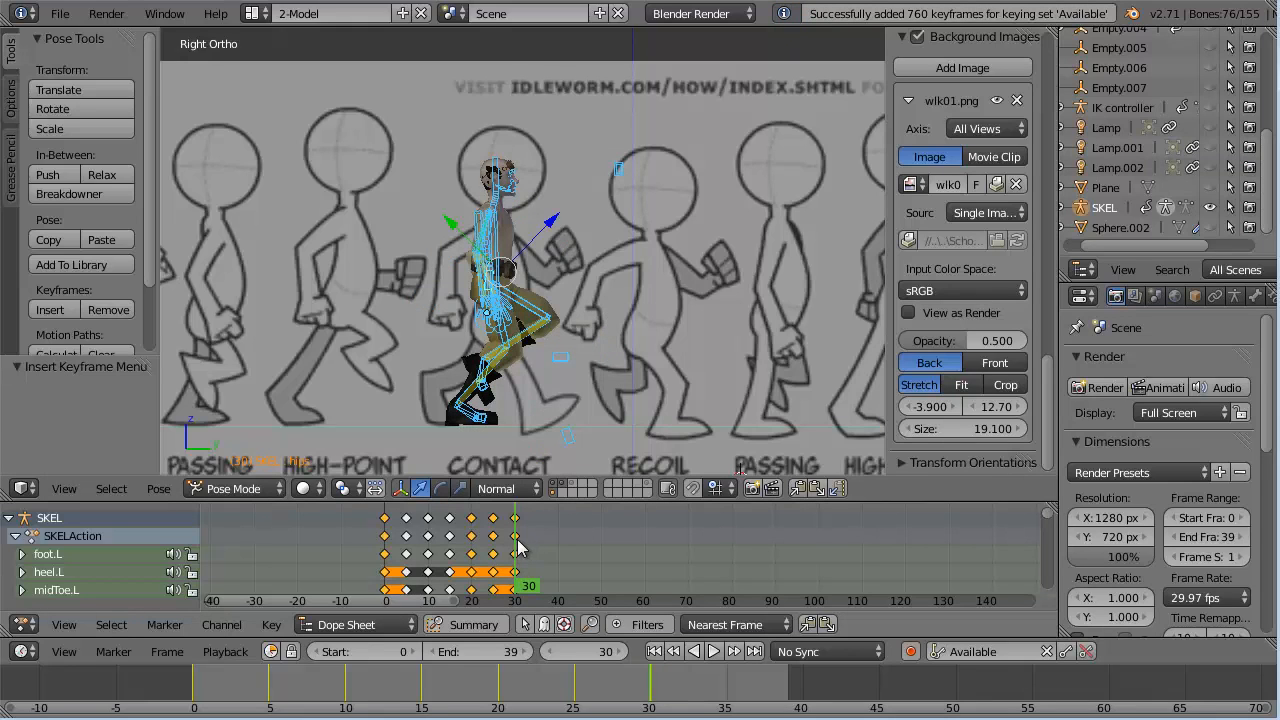
Copy the high-point pose from frame 15, paste it X-flipped at frame 35 and keyframe all bones.
click(455, 548)
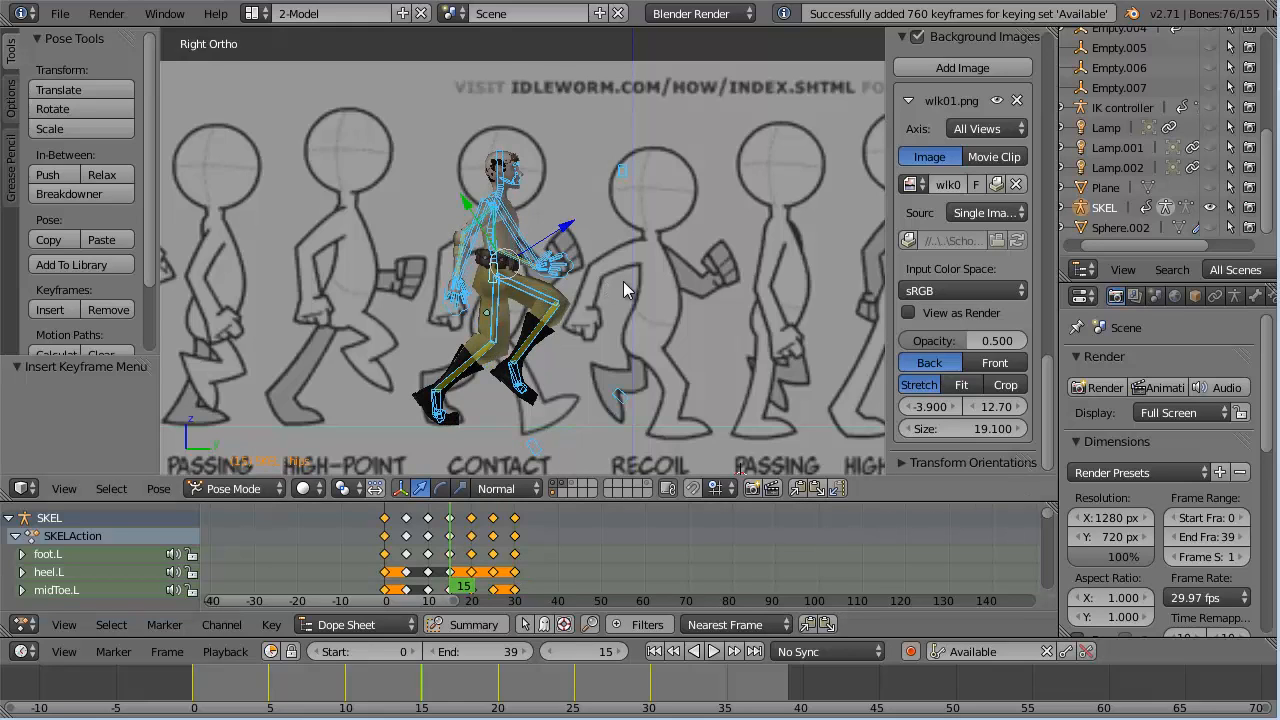
click(538, 543)
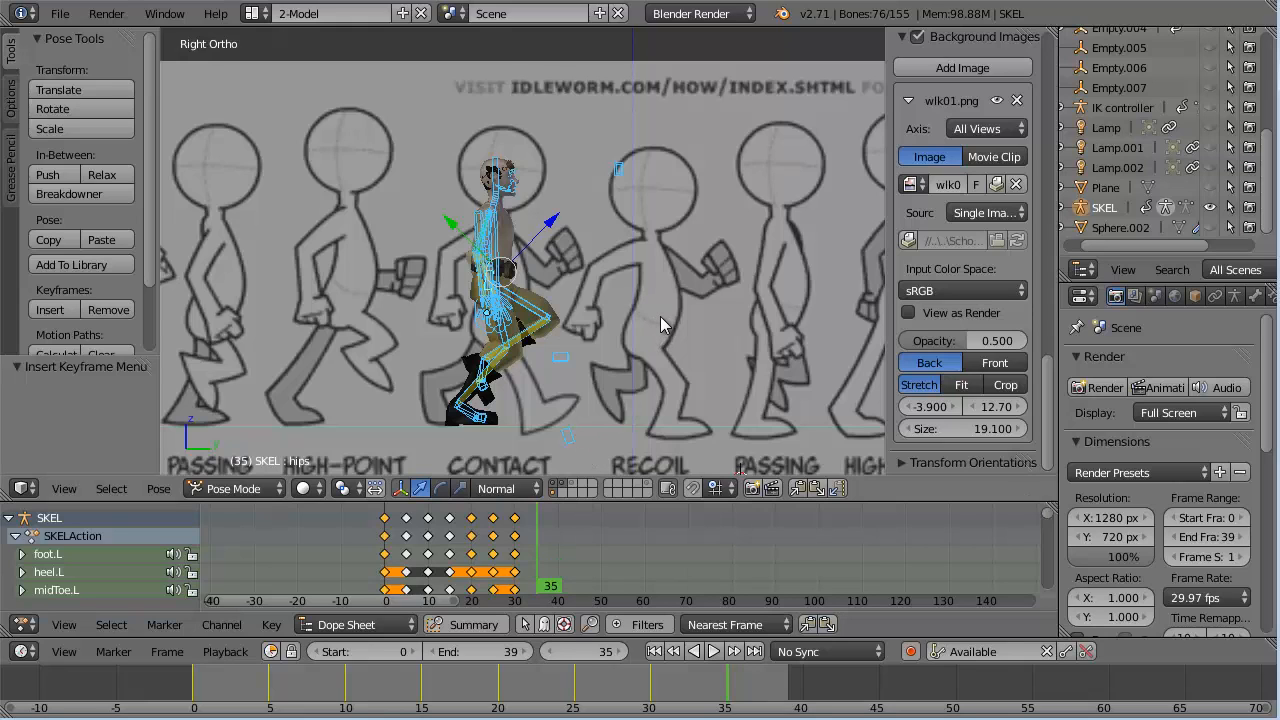
key(ctrl+shift+v)
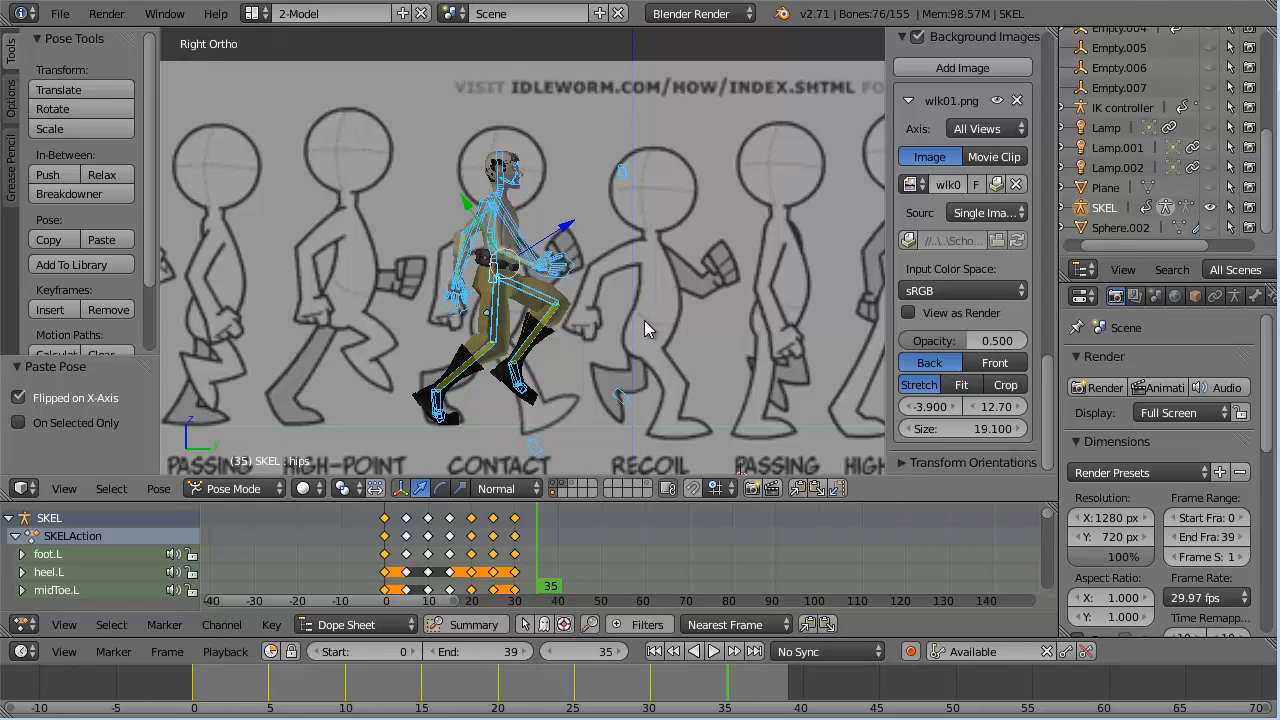
key(i)
Scrub through the new keyframes and play the animation to check the walk's second half.
drag(536, 548, 490, 540)
drag(408, 541, 472, 548)
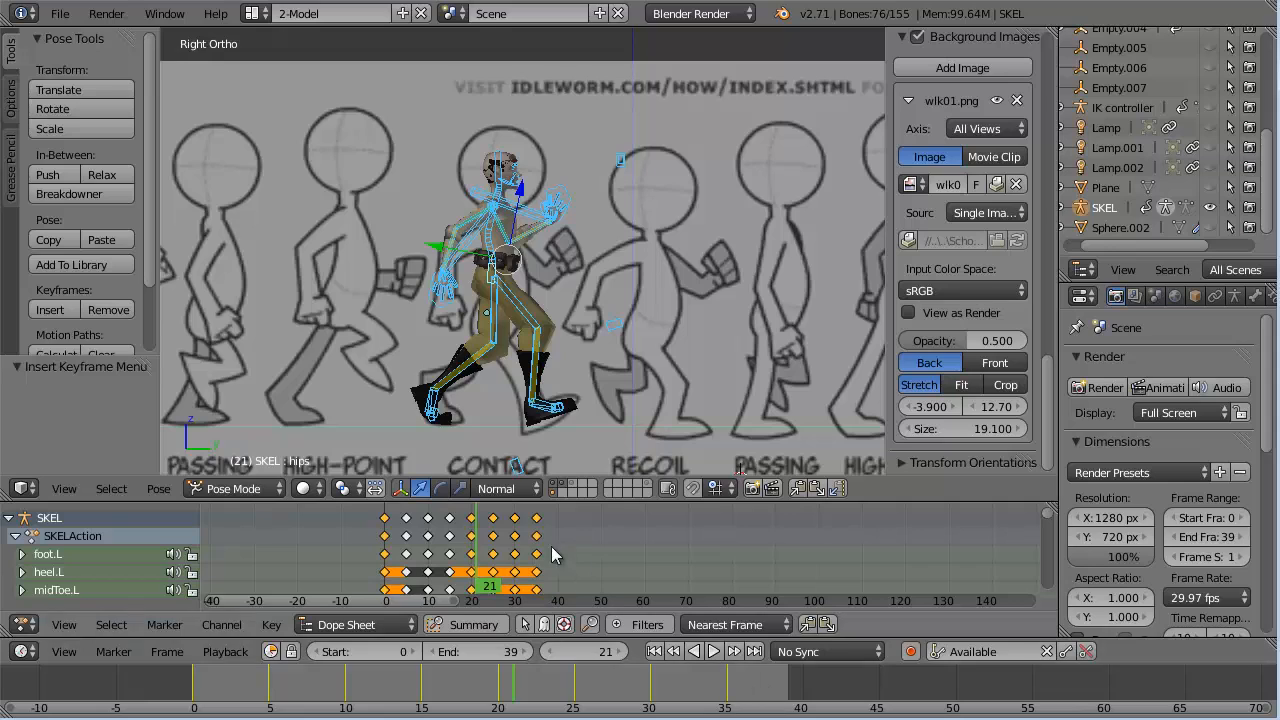
click(711, 652)
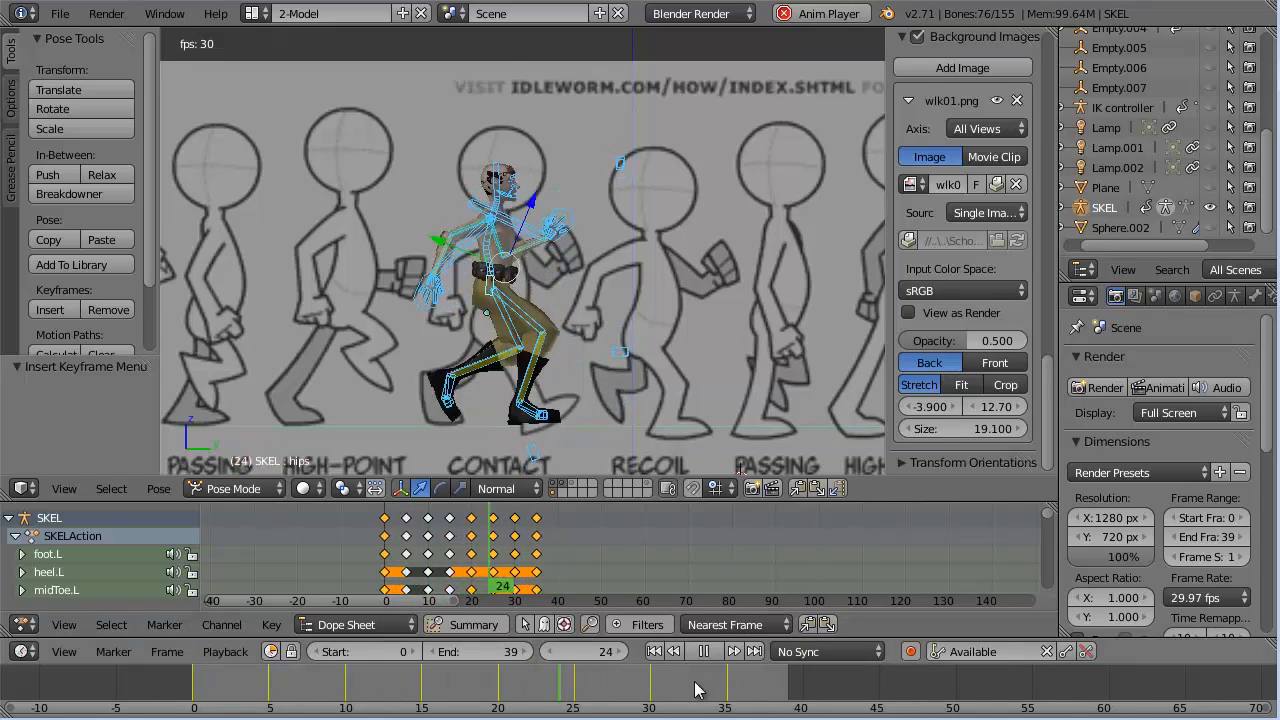
click(706, 652)
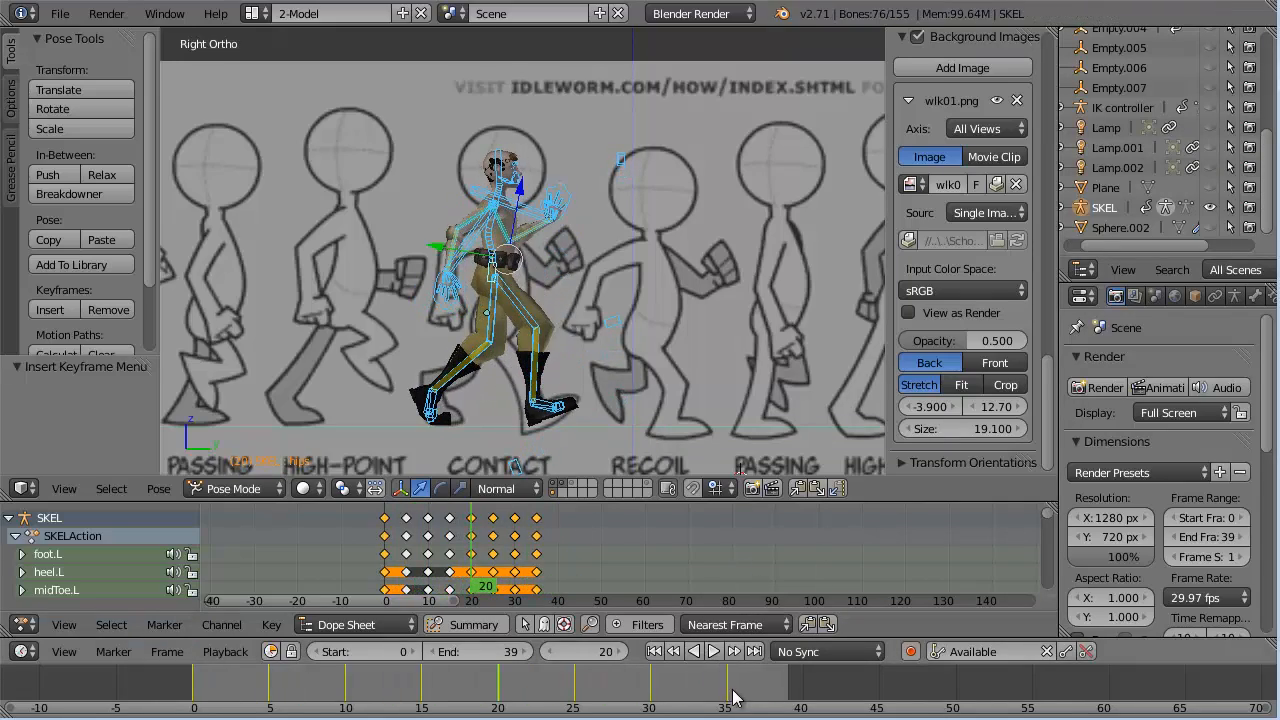
Try ending the animation range at frame 35 and play the shortened loop.
click(740, 694)
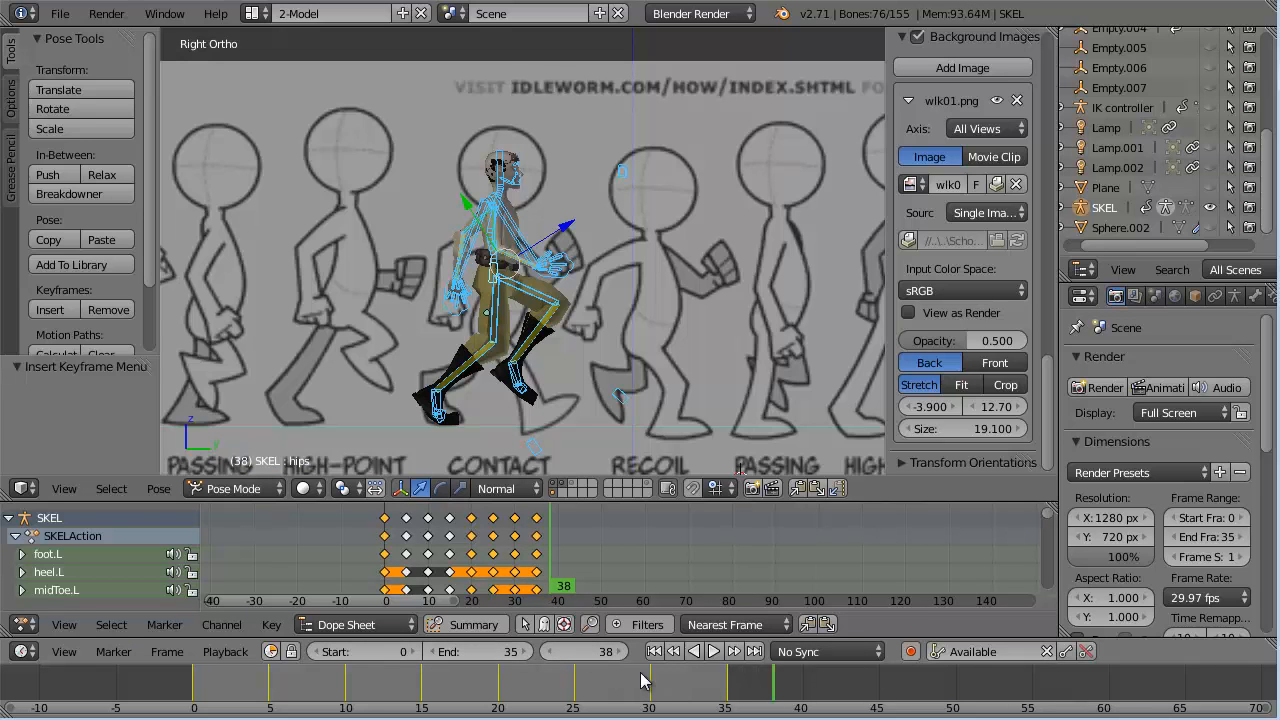
click(714, 652)
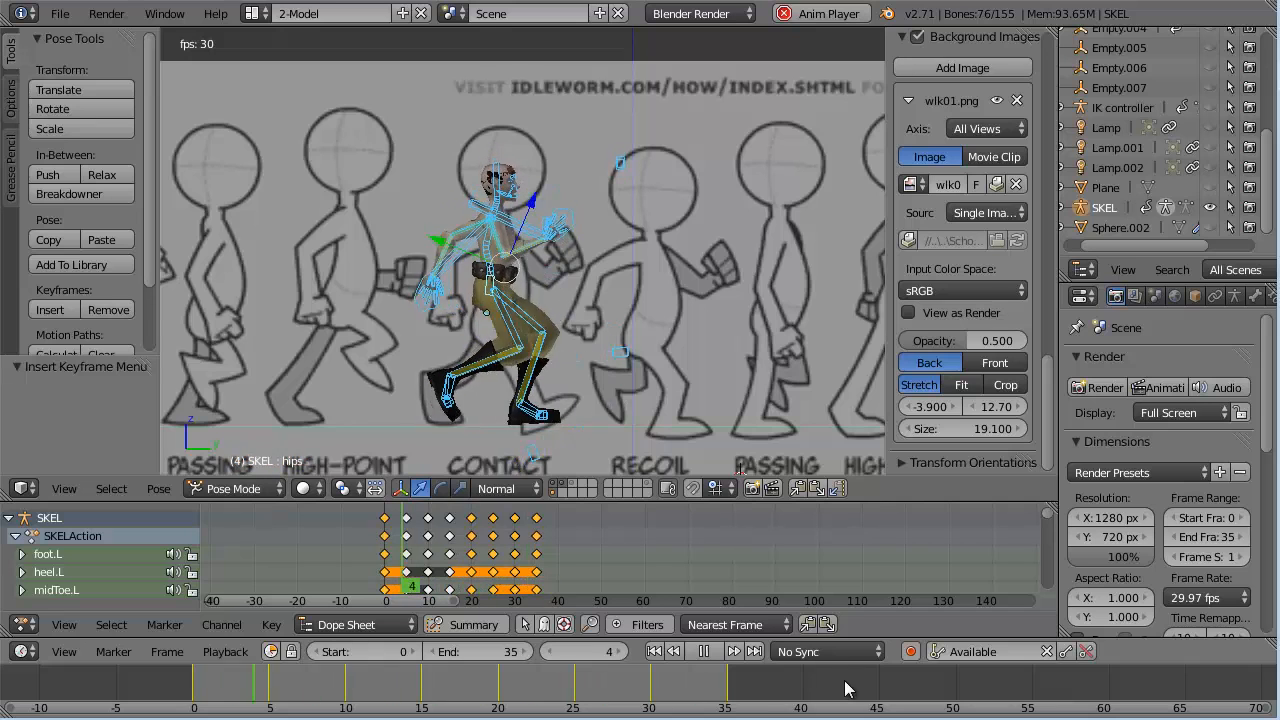
click(705, 652)
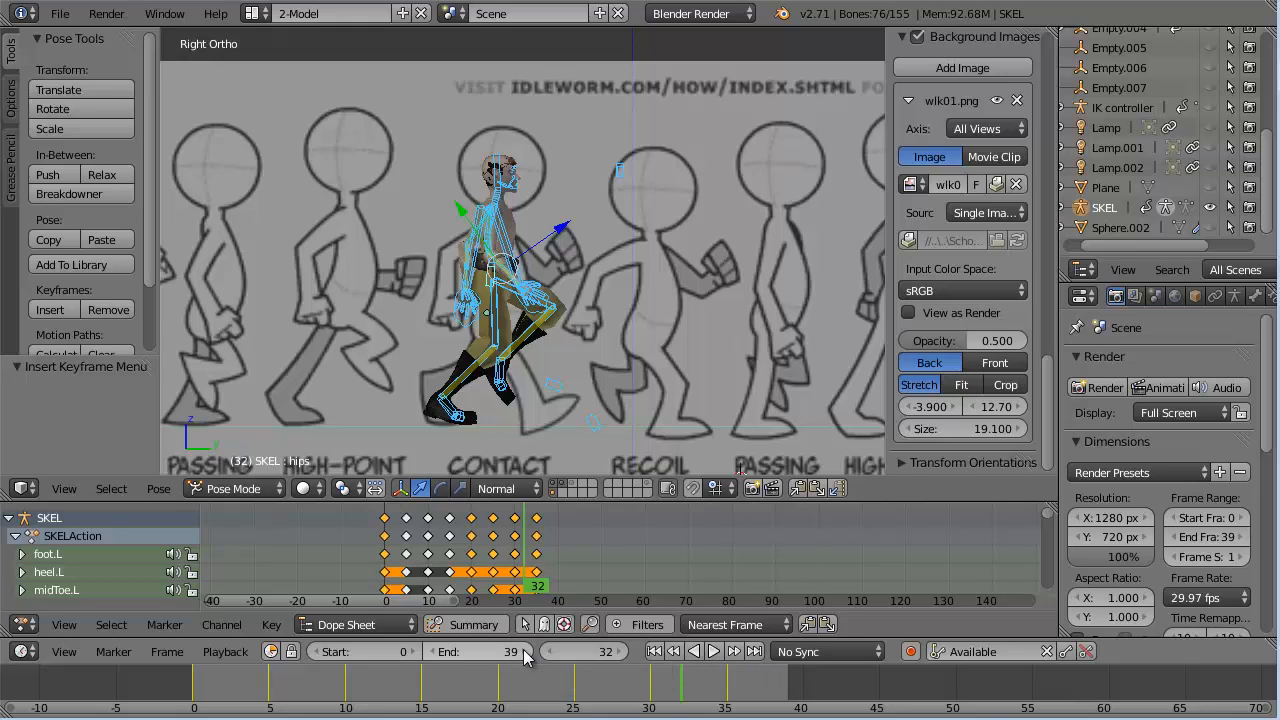
Copy the contact pose from frame 0, paste it unflipped at frame 40 and keyframe all bones to close the loop.
click(805, 686)
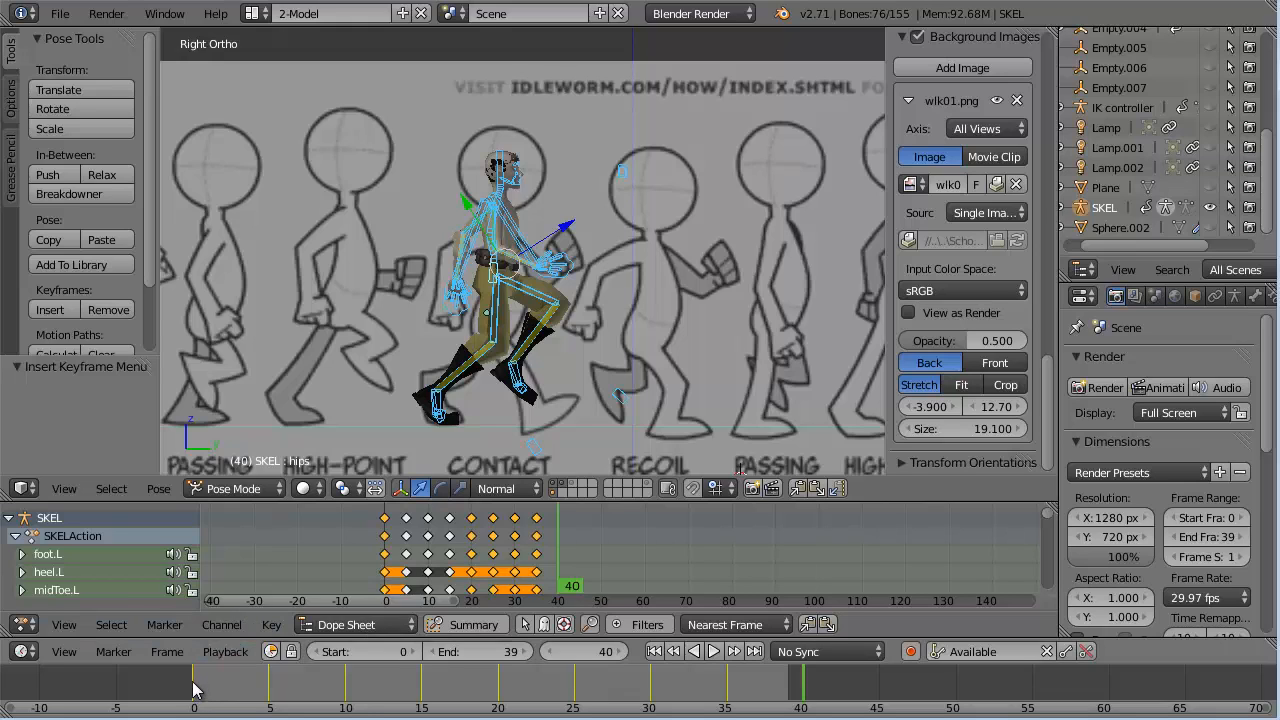
click(385, 527)
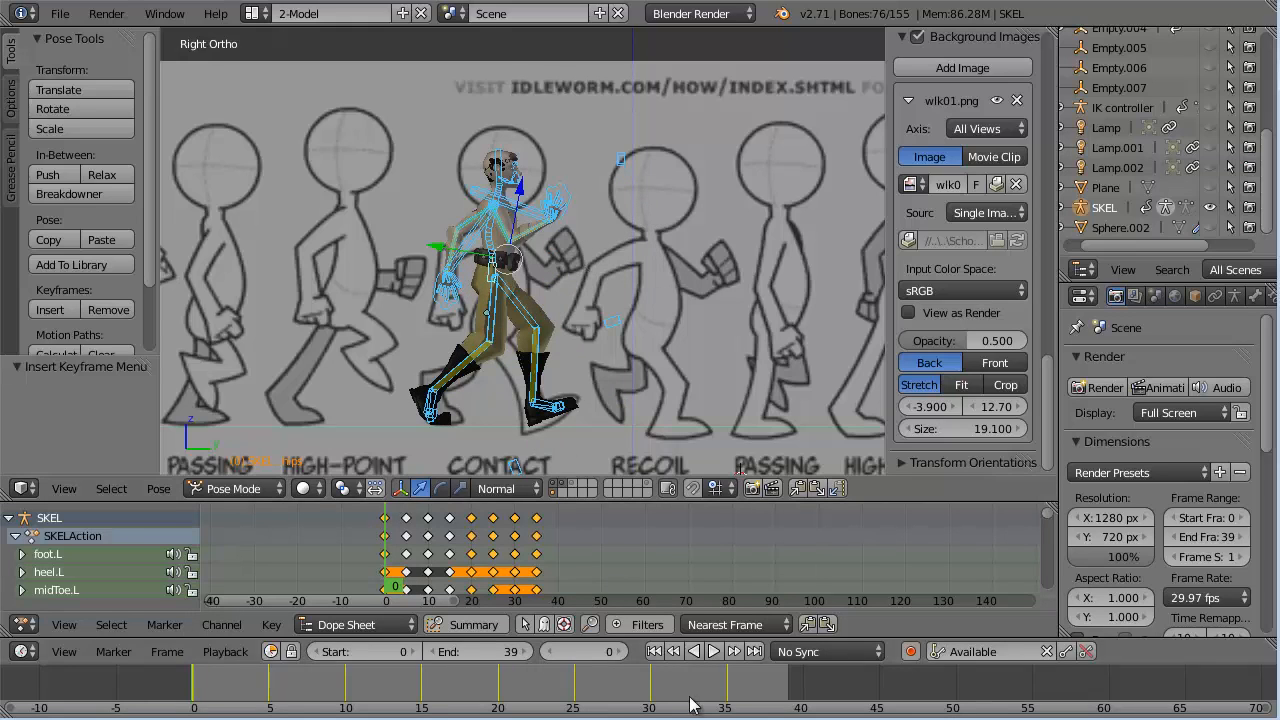
click(803, 688)
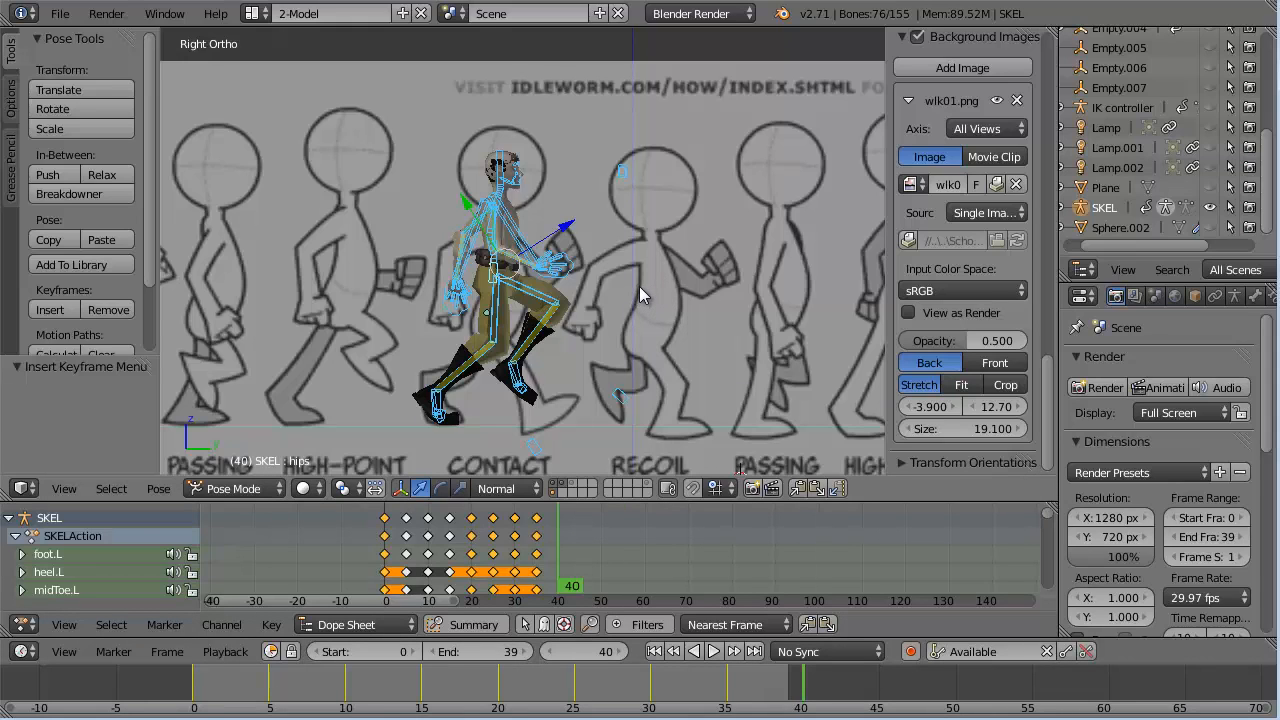
key(ctrl+v)
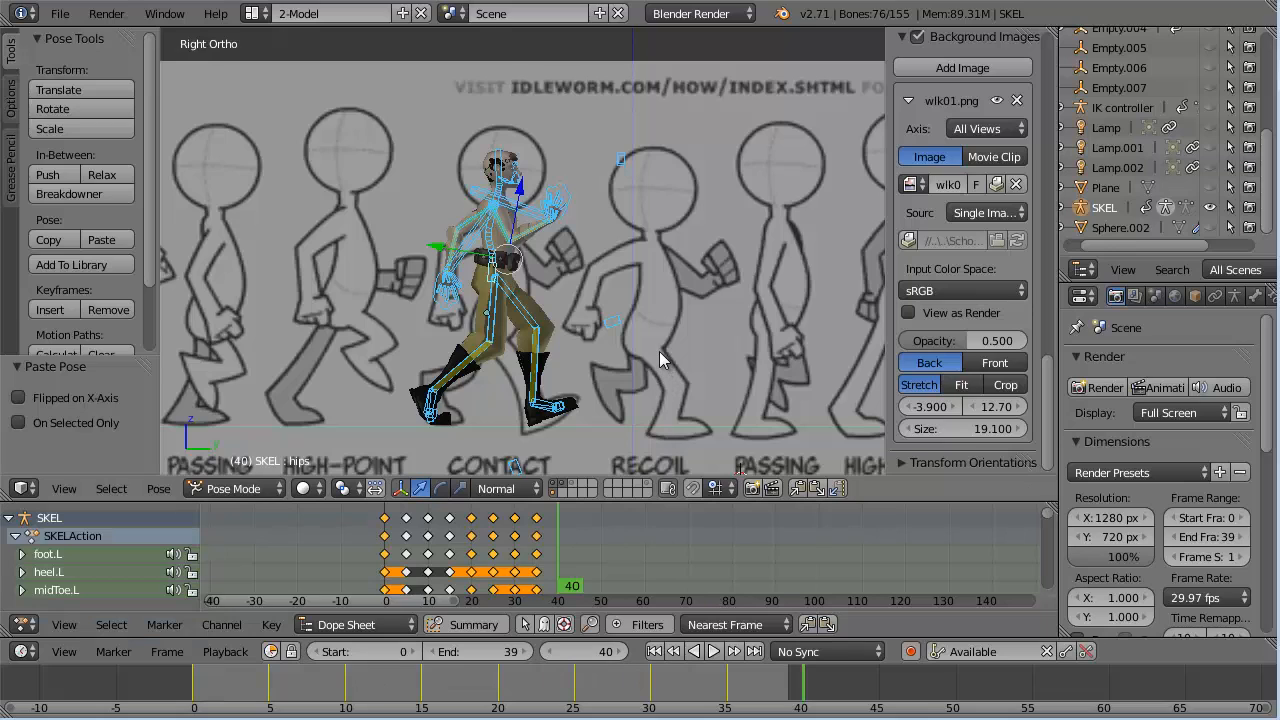
key(i)
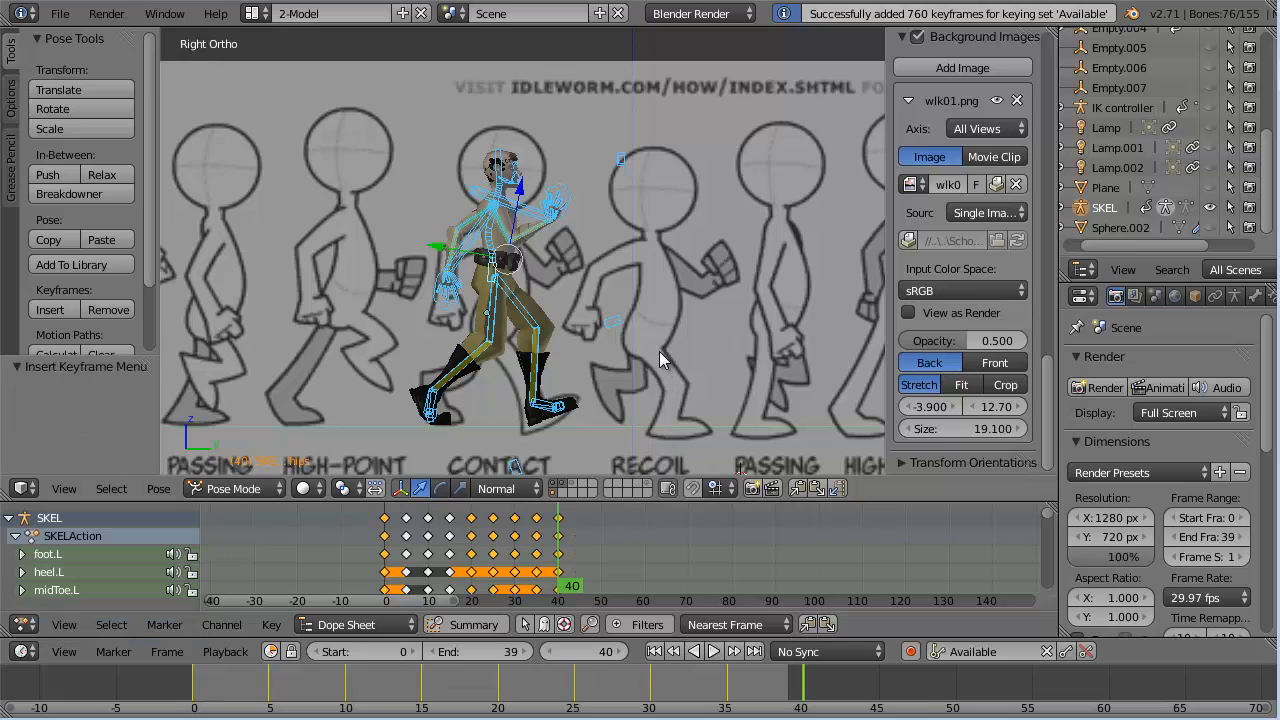
Scrub back through the timeline from frame 35 to check the poses and return to frame 0.
click(726, 690)
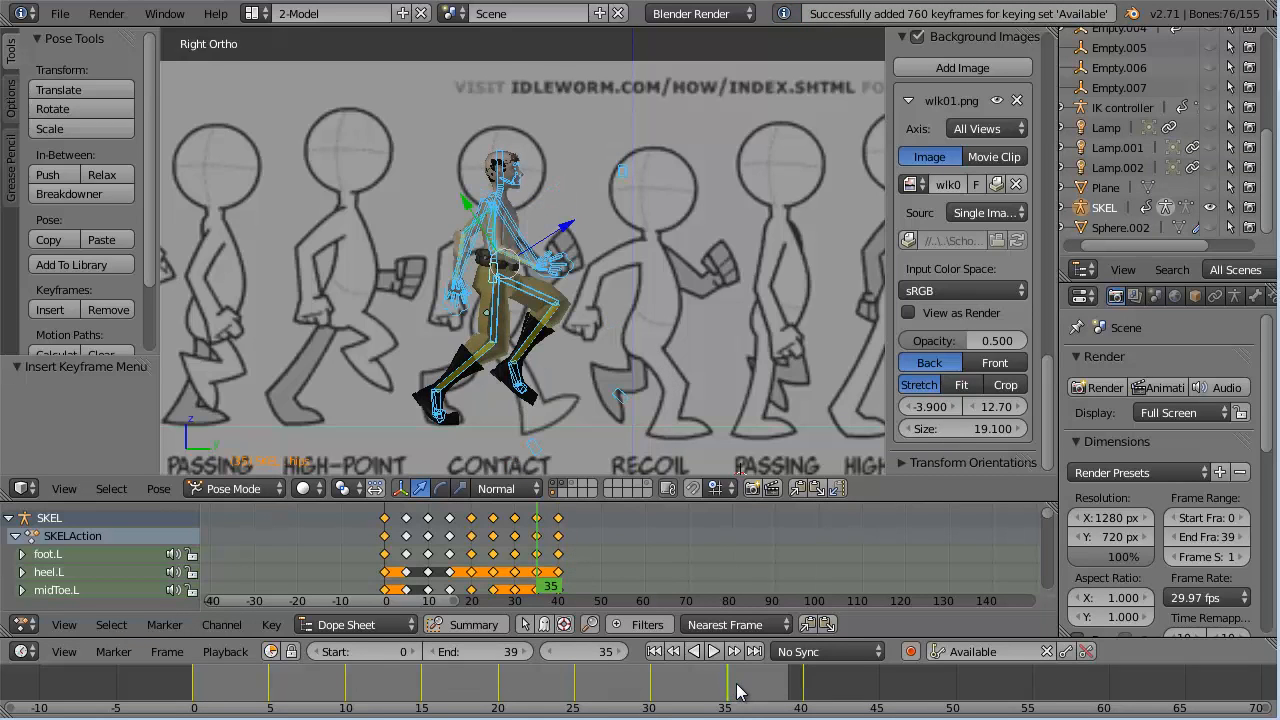
drag(737, 685, 634, 688)
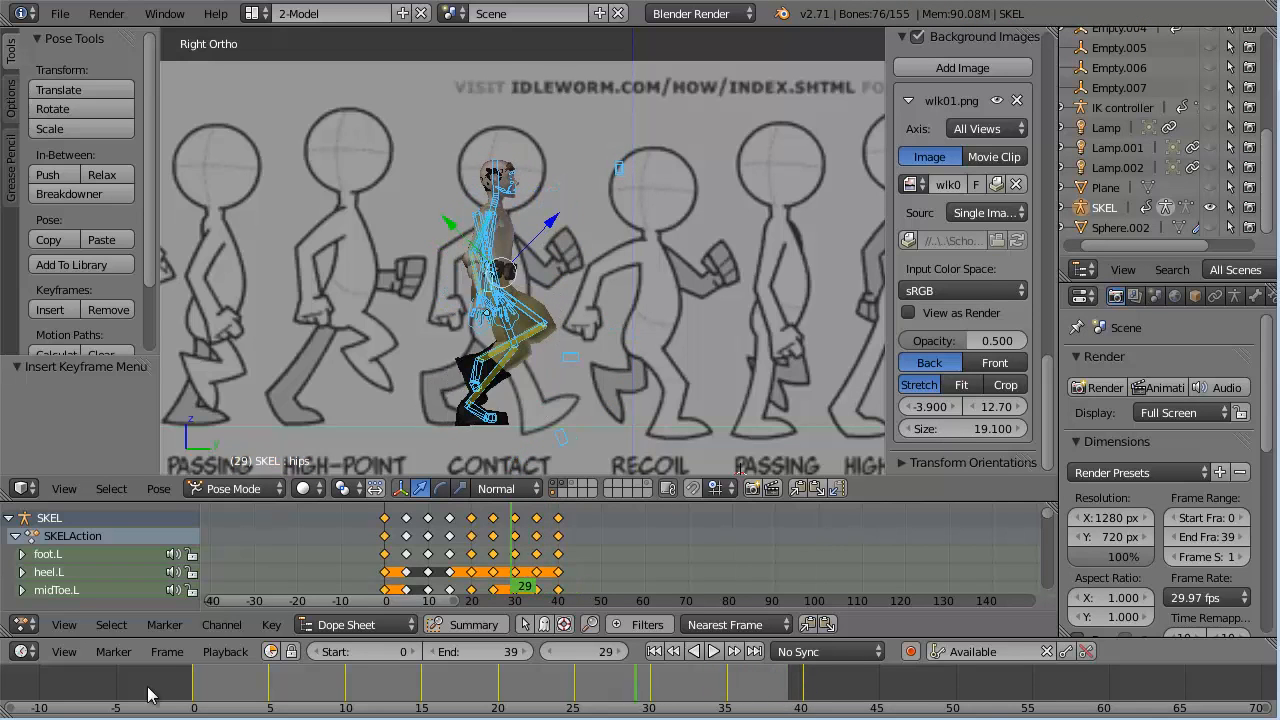
drag(147, 695, 165, 686)
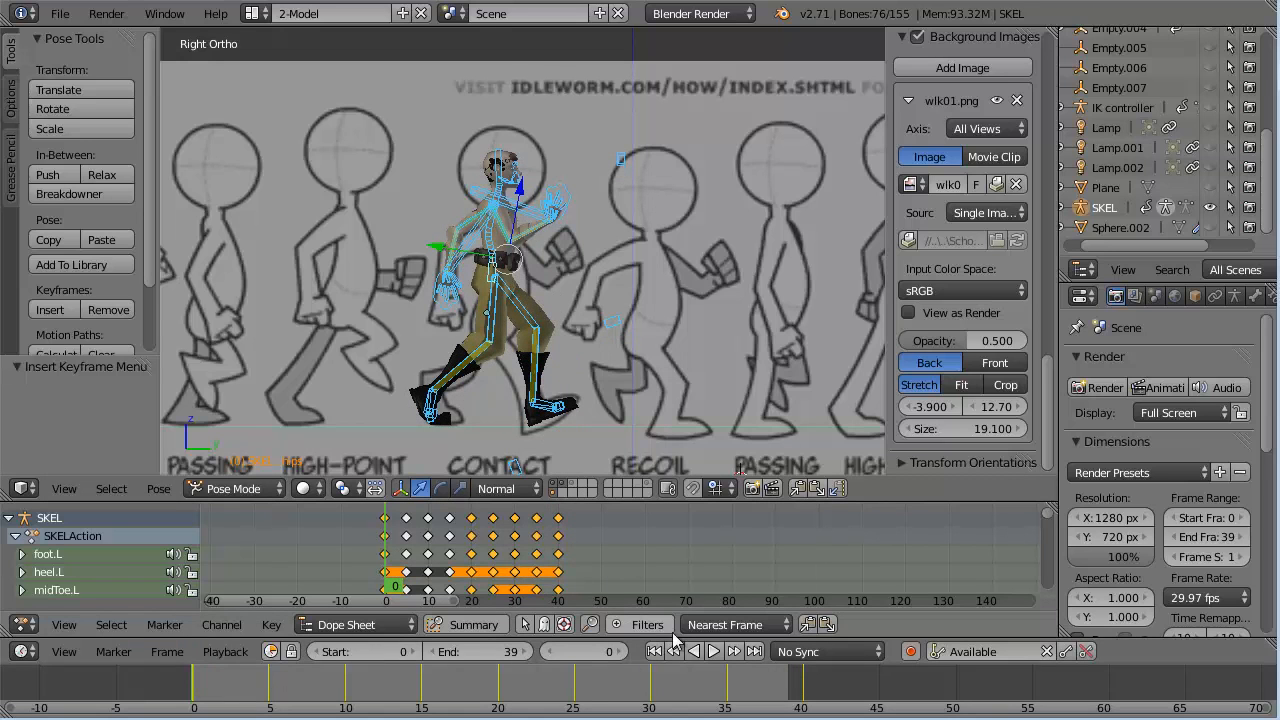
Play the looping animation in a perspective view and hide the SKEL armature.
click(714, 651)
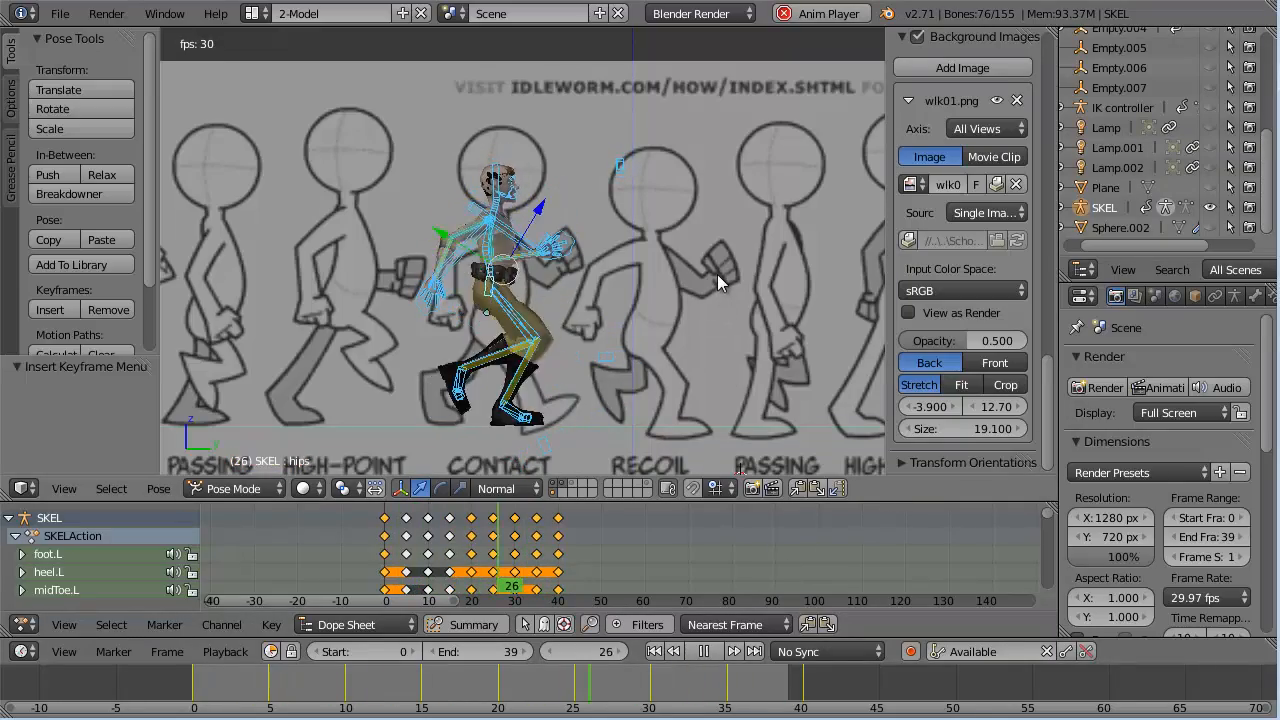
mouse_move(703, 258)
middle_down()
mouse_move(640, 312)
mouse_move(574, 325)
mouse_move(488, 323)
mouse_move(412, 301)
mouse_move(585, 332)
middle_up()
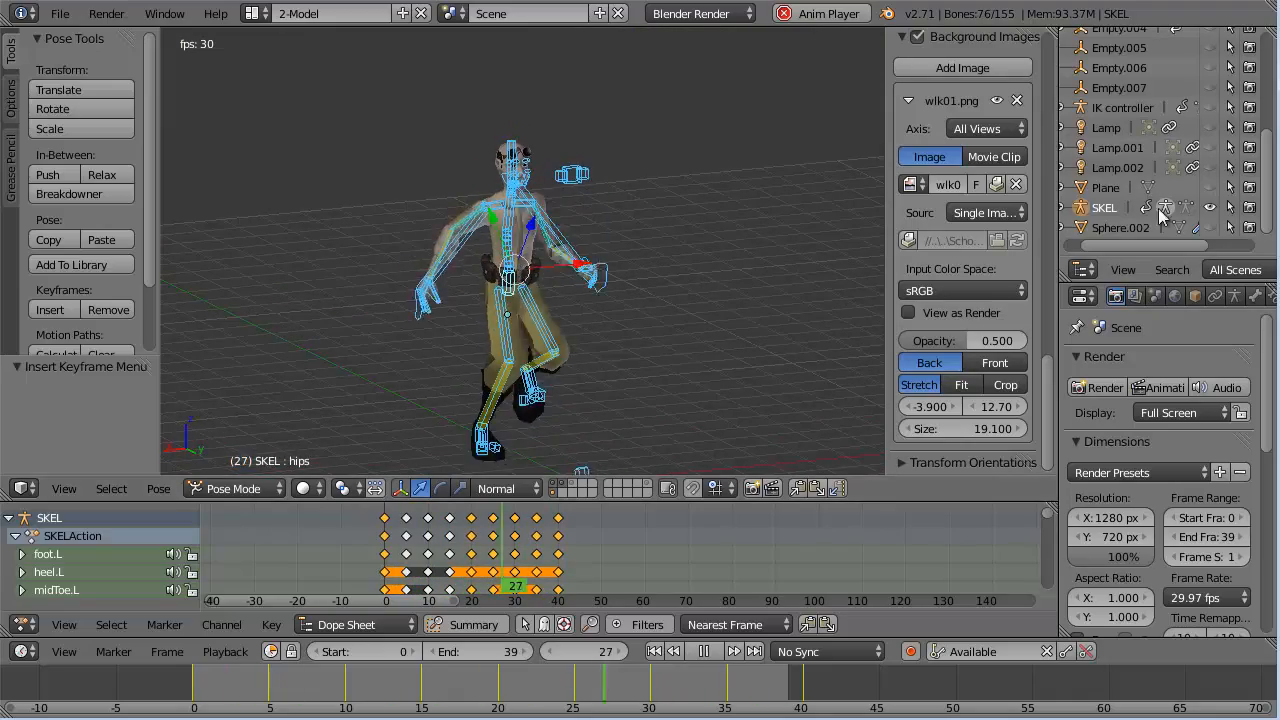
click(1210, 207)
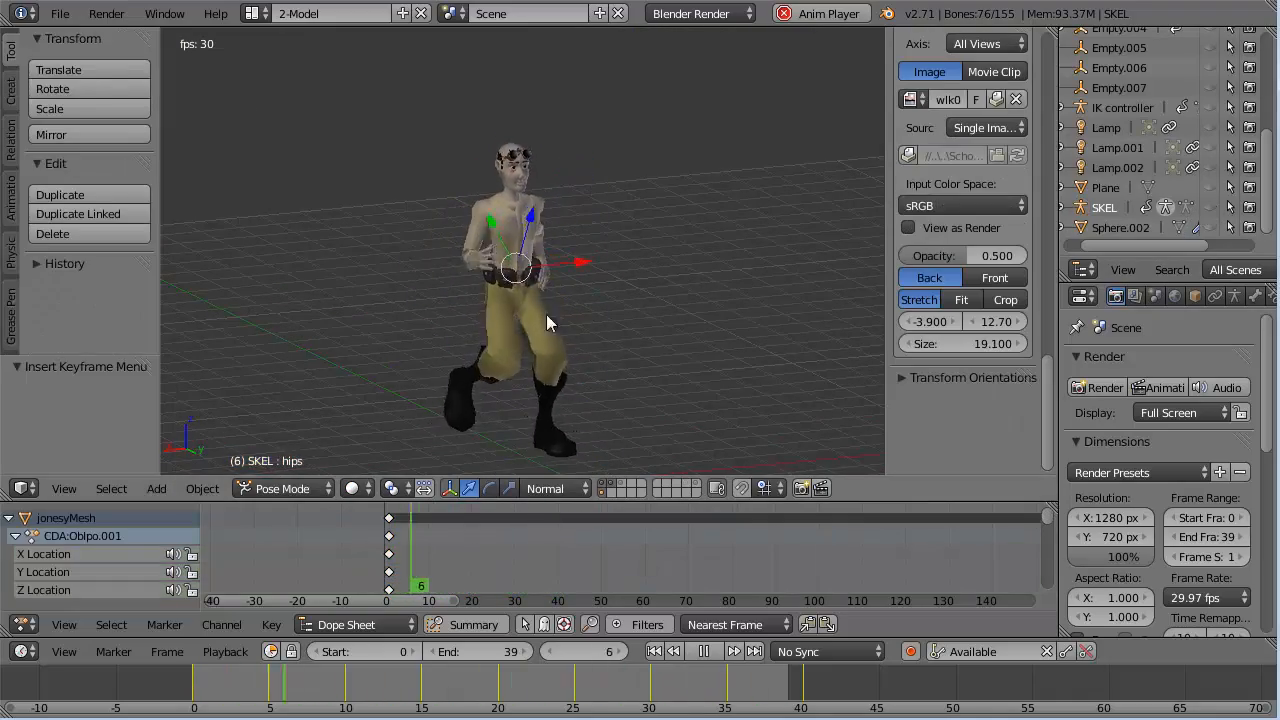
Examine the playing walk cycle on the bare character mesh from the front, side and at different distances.
scroll(562, 314, up, 1)
mouse_move(562, 314)
middle_down()
mouse_move(636, 300)
mouse_move(541, 306)
middle_up()
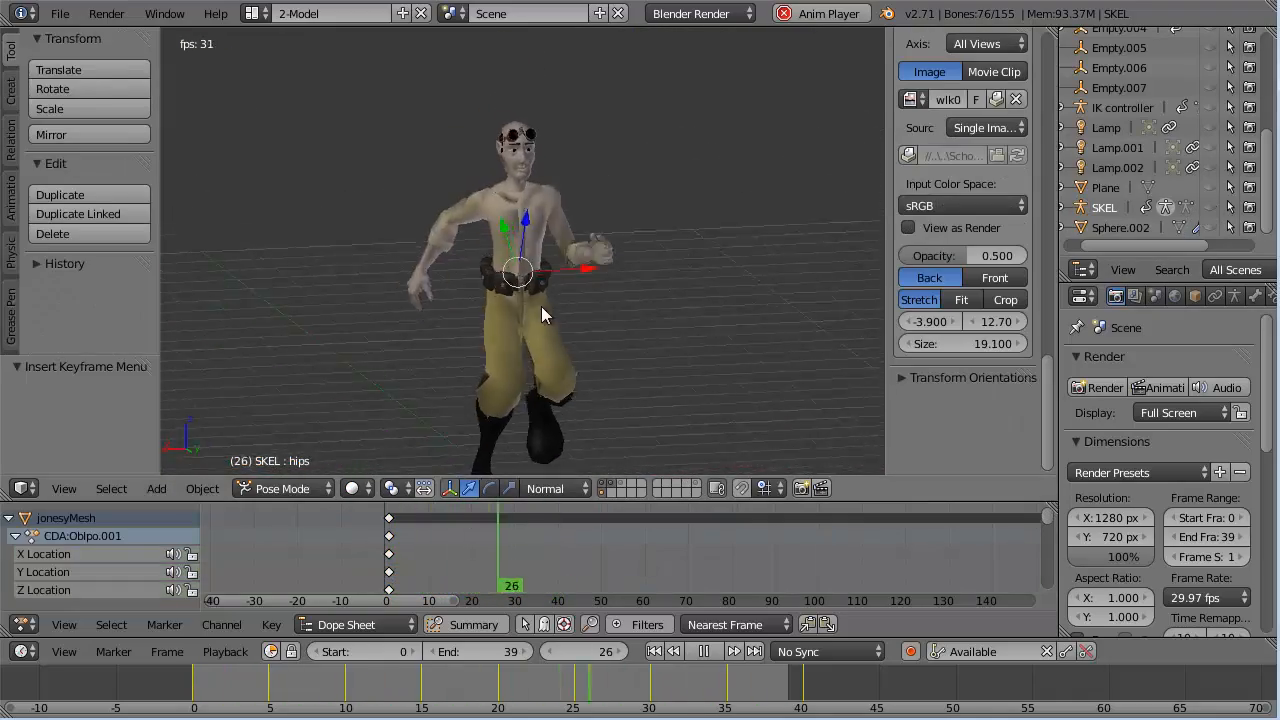
scroll(537, 309, up, 1)
middle_drag(645, 306, 563, 320)
middle_drag(682, 266, 435, 277)
scroll(655, 277, down, 7)
scroll(655, 277, up, 1)
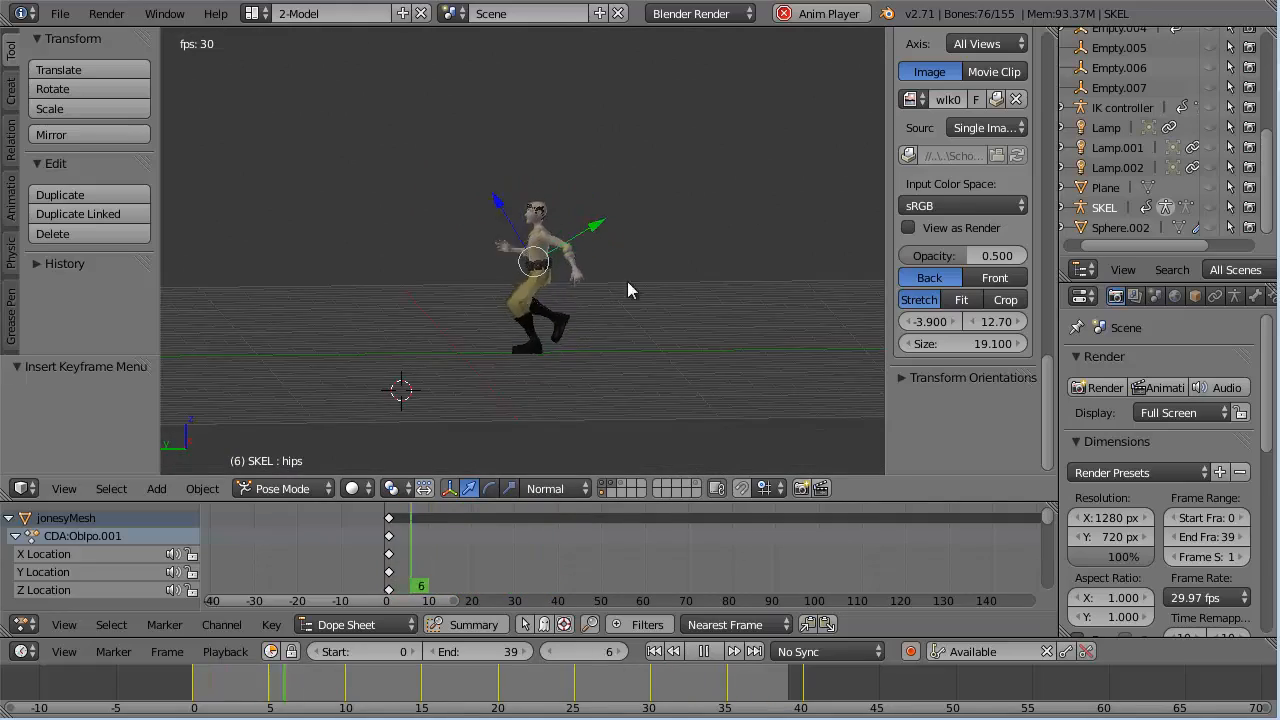
scroll(617, 290, up, 1)
middle_drag(617, 290, 660, 314)
scroll(558, 316, up, 4)
scroll(540, 306, down, 6)
scroll(519, 298, up, 1)
middle_drag(563, 306, 674, 303)
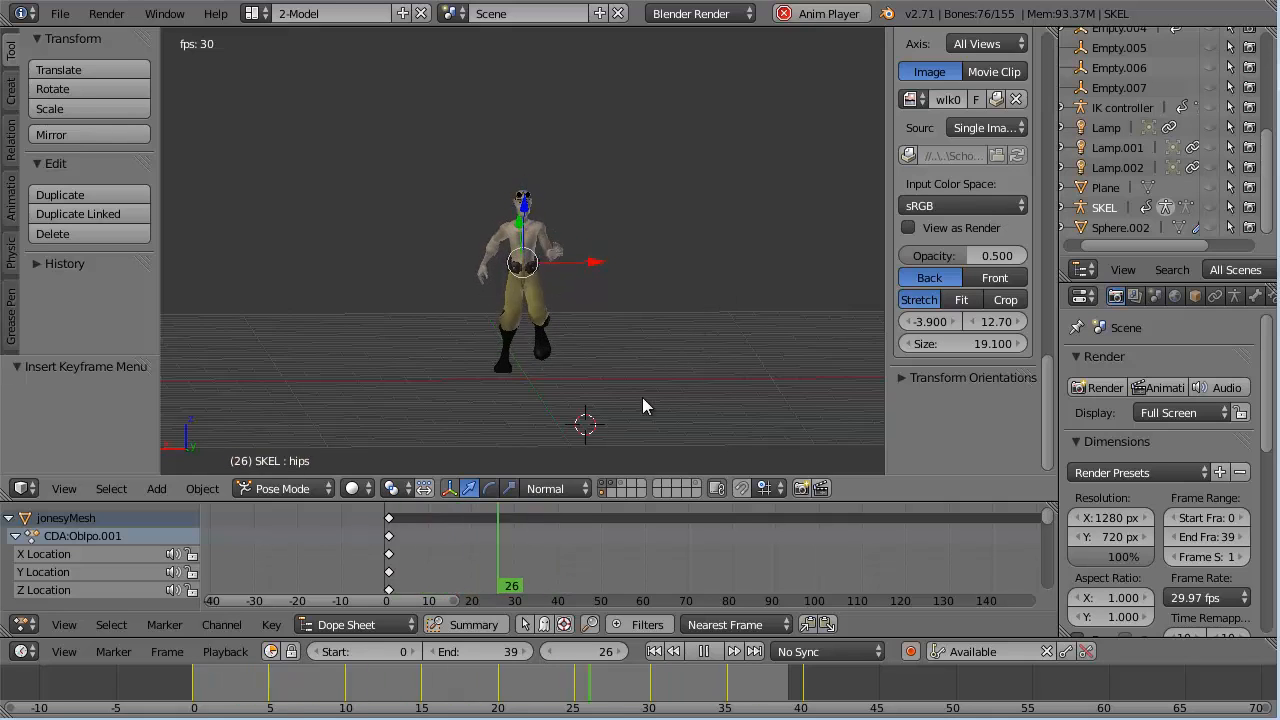